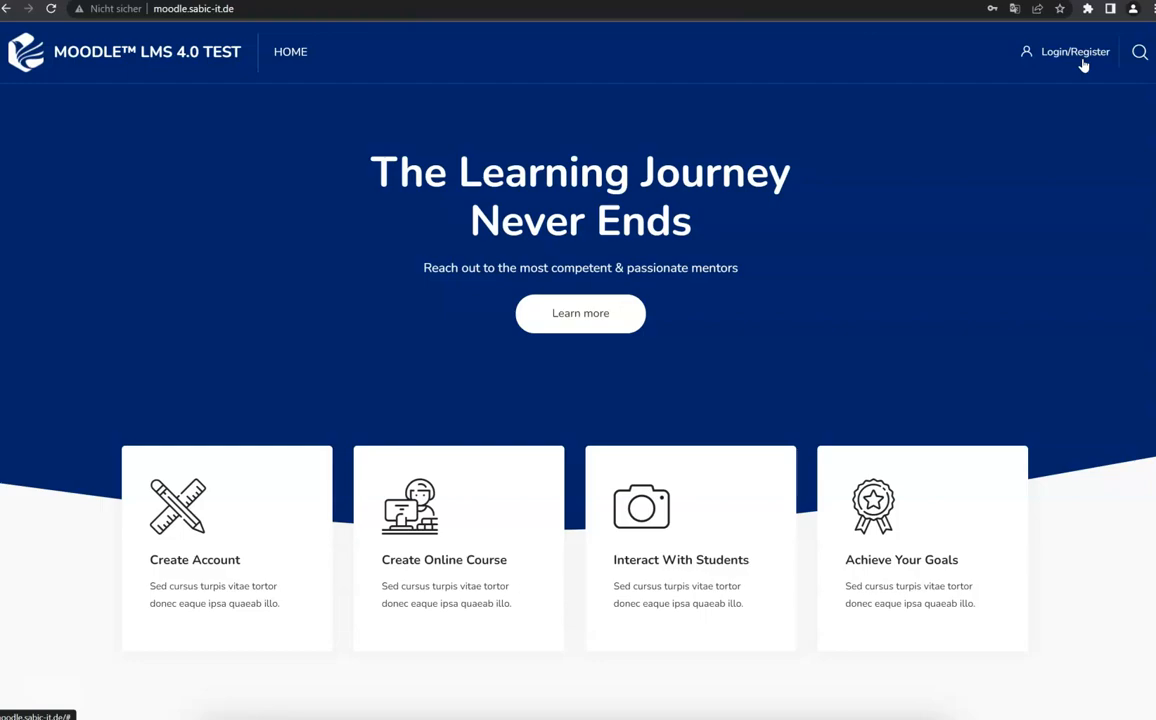
Log in to the Moodle site with the saved account, filling in the username and the account password.
click(1082, 63)
click(550, 337)
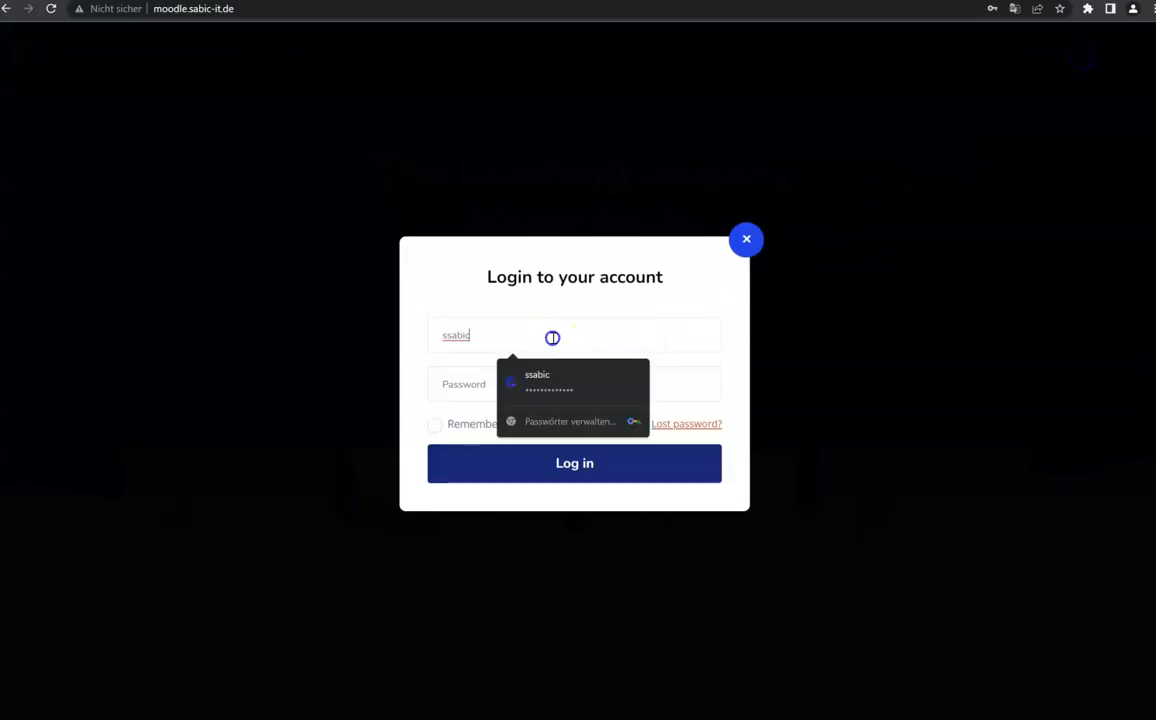
click(555, 379)
click(589, 466)
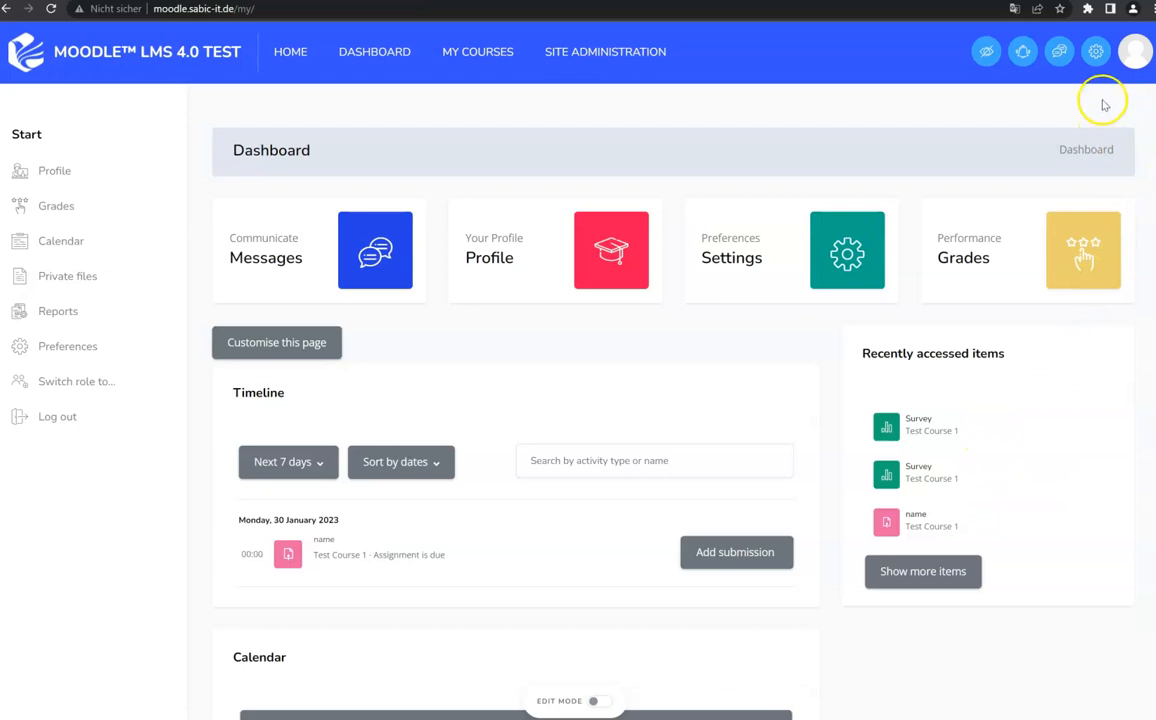
Open the page for managing courses and categories in the site administration's course settings.
click(1097, 55)
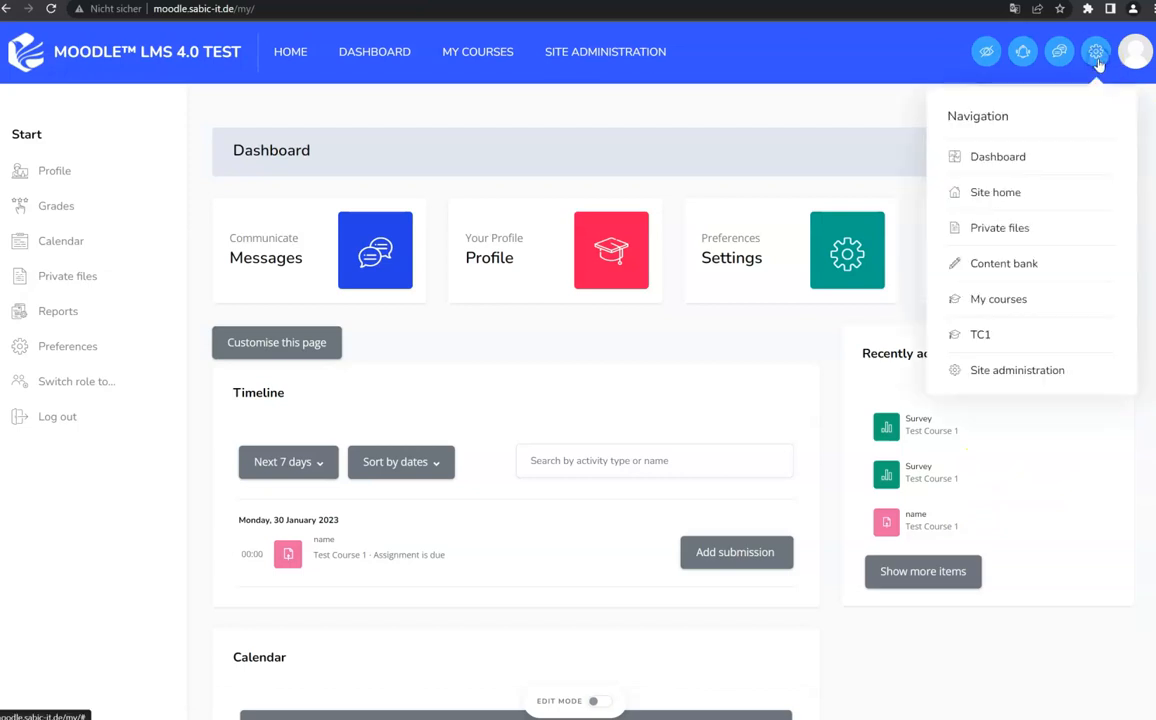
click(1030, 372)
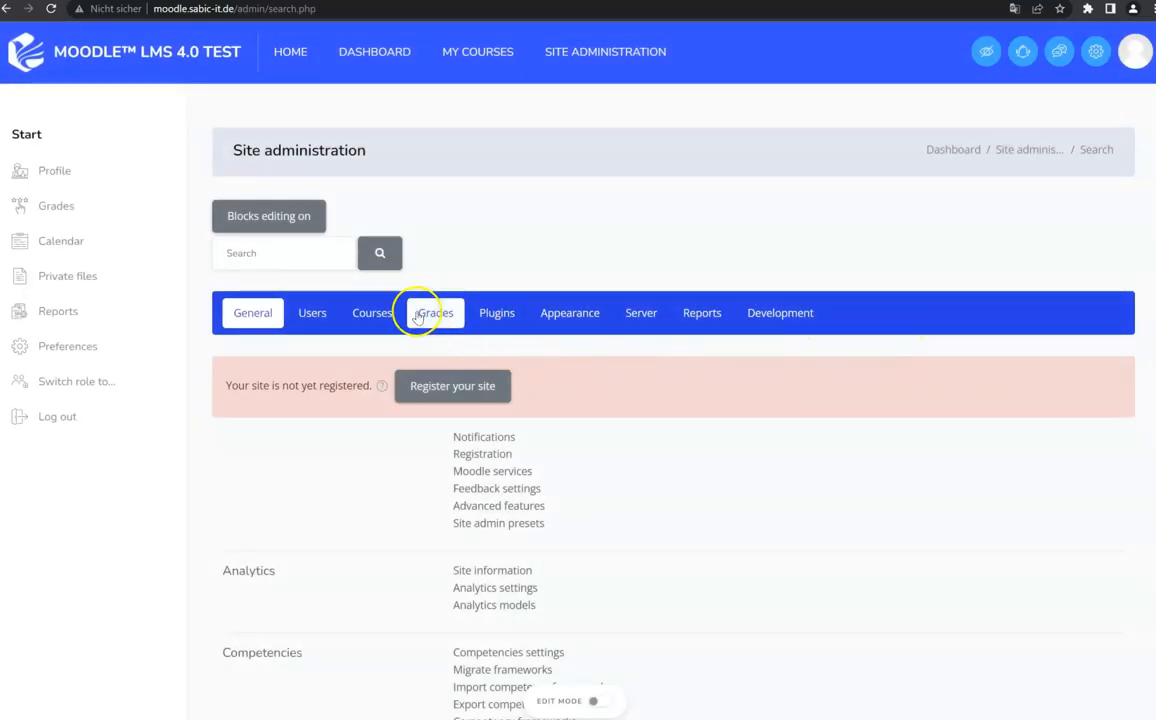
click(380, 312)
scroll(580, 294, down, 2)
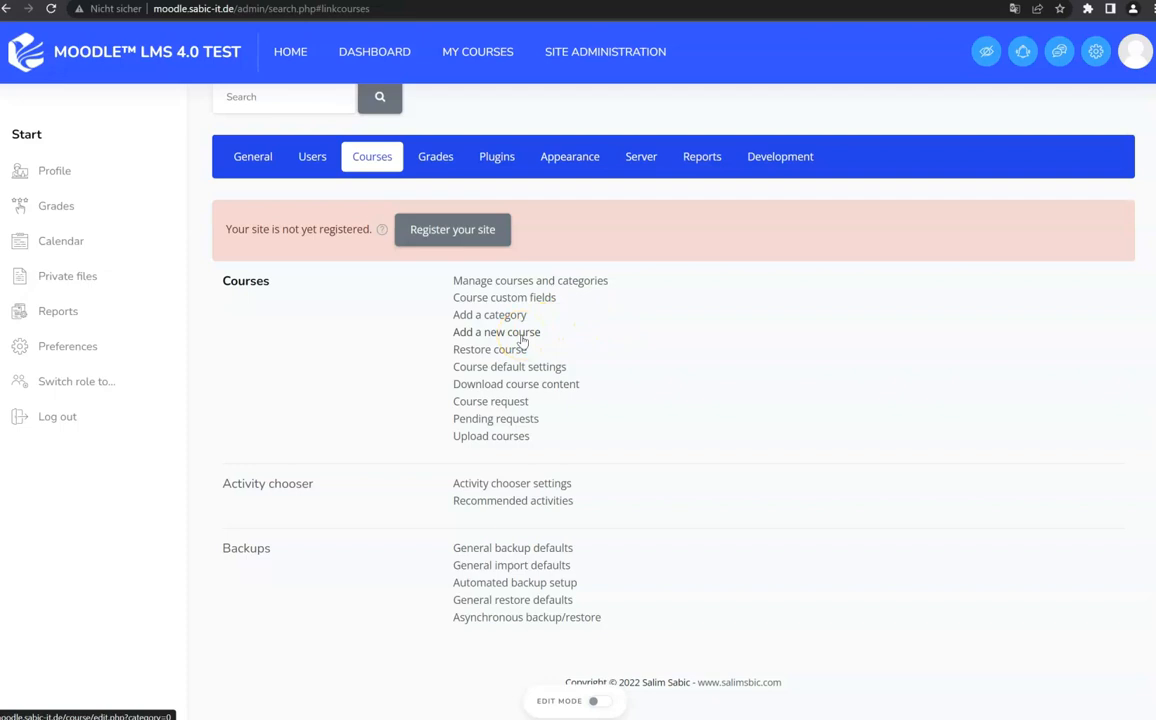
click(585, 282)
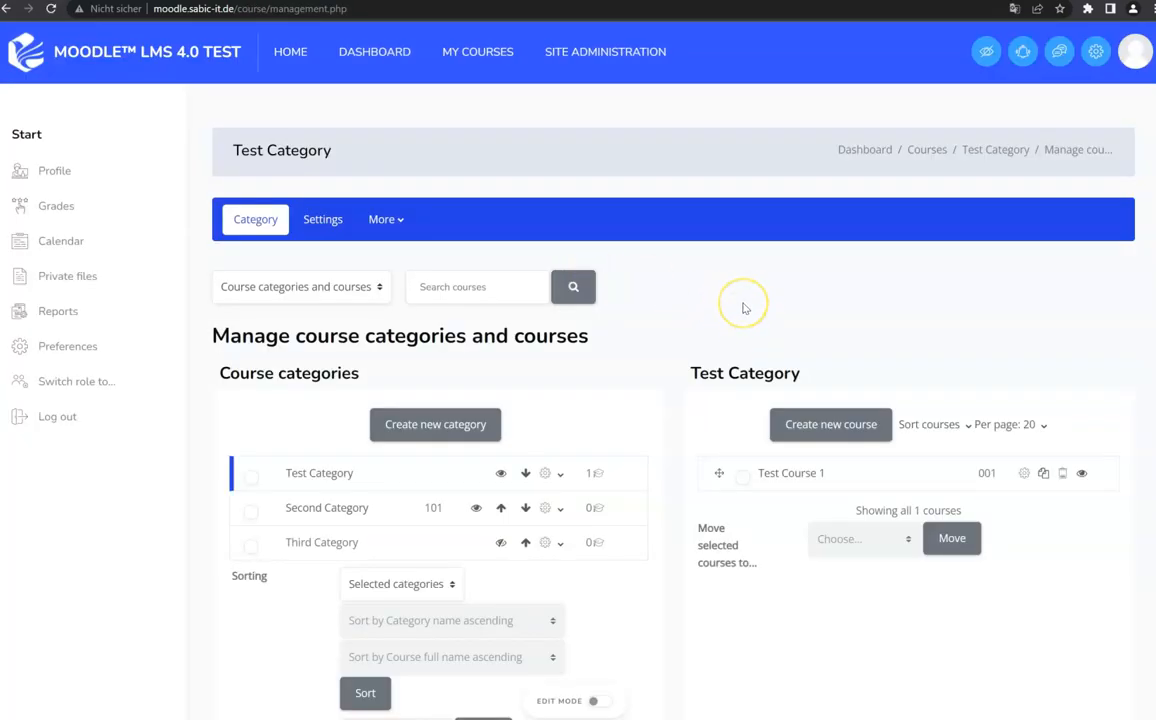
Select Second Category in the course categories and start creating a new course in it.
scroll(743, 310, down, 1)
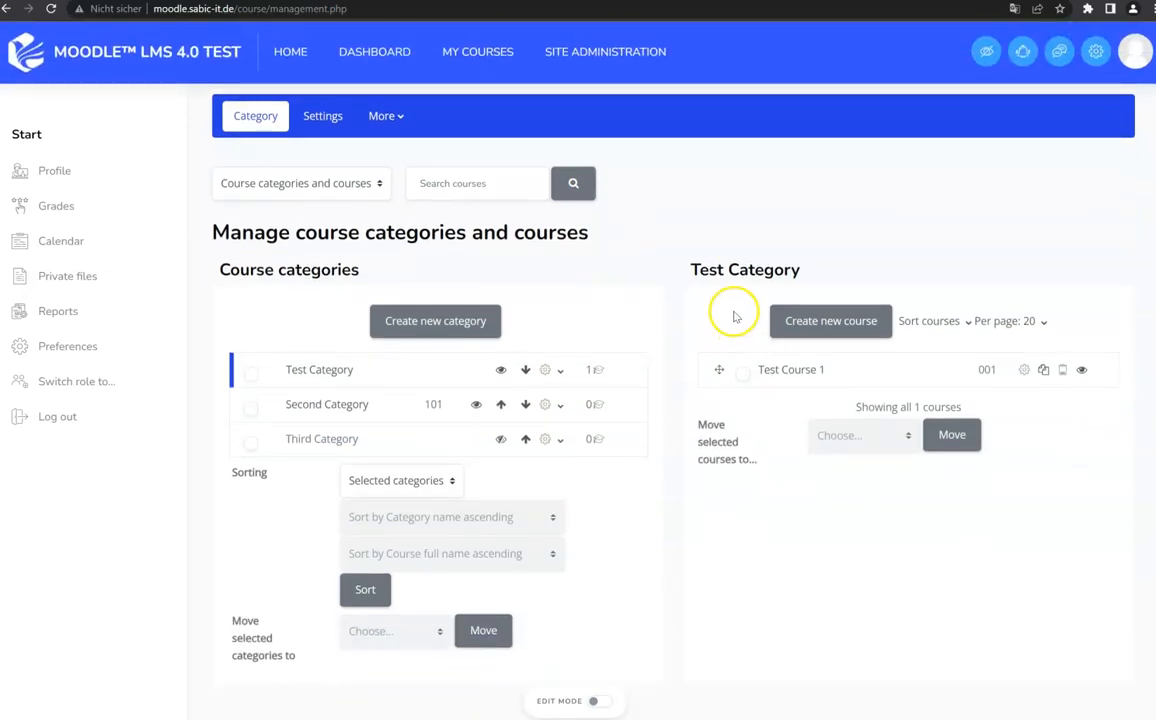
scroll(388, 235, up, 1)
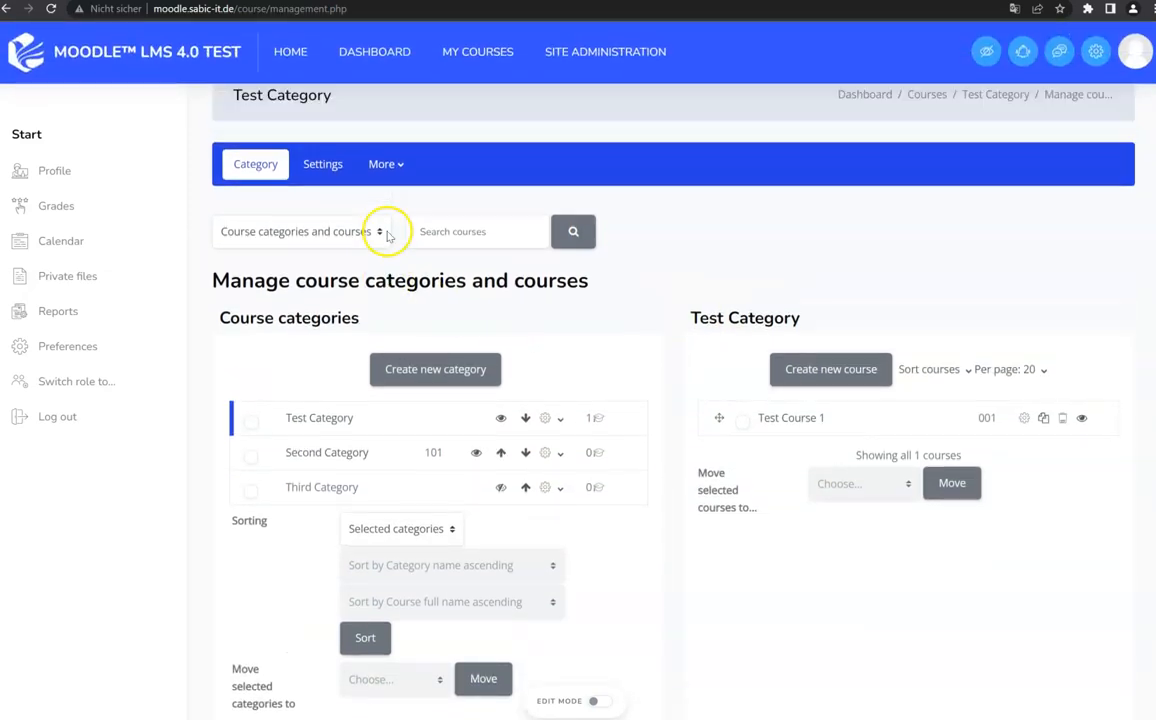
scroll(516, 317, down, 1)
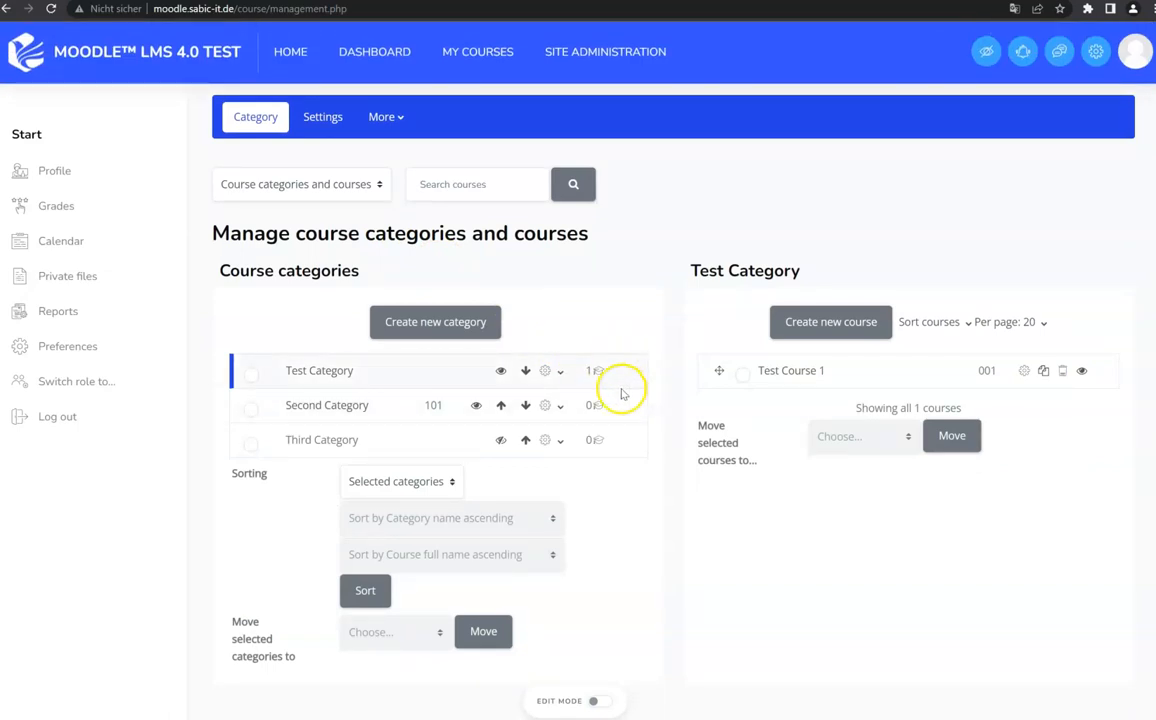
click(318, 410)
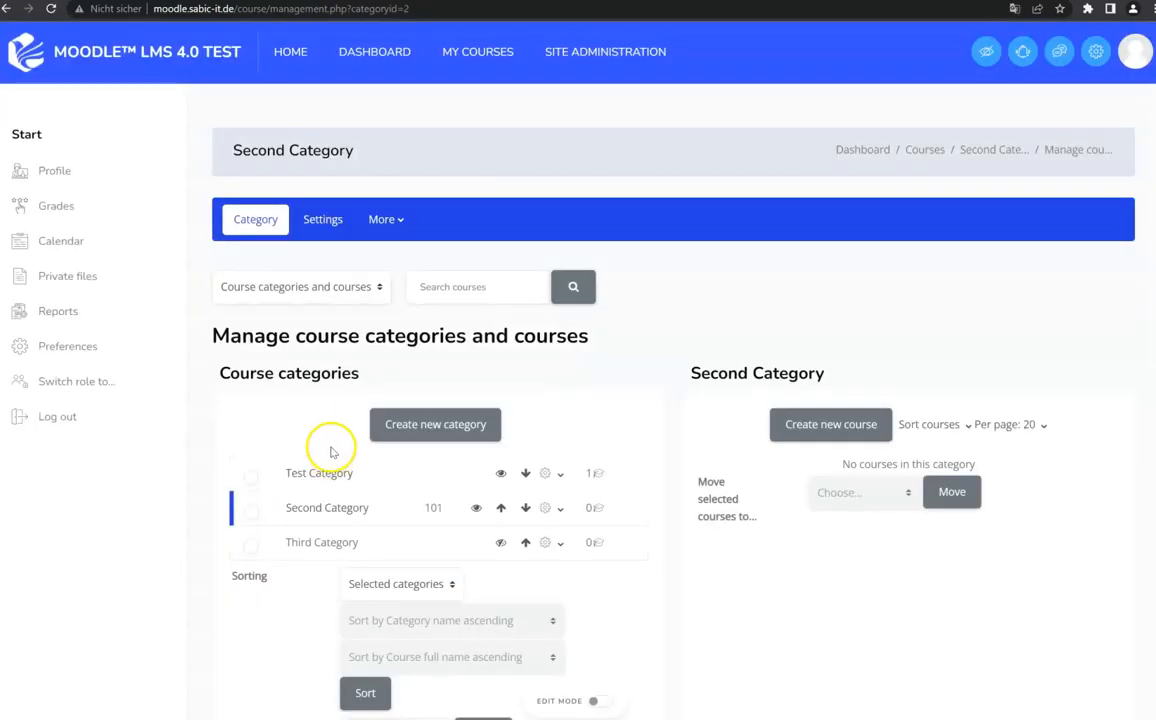
scroll(333, 452, down, 1)
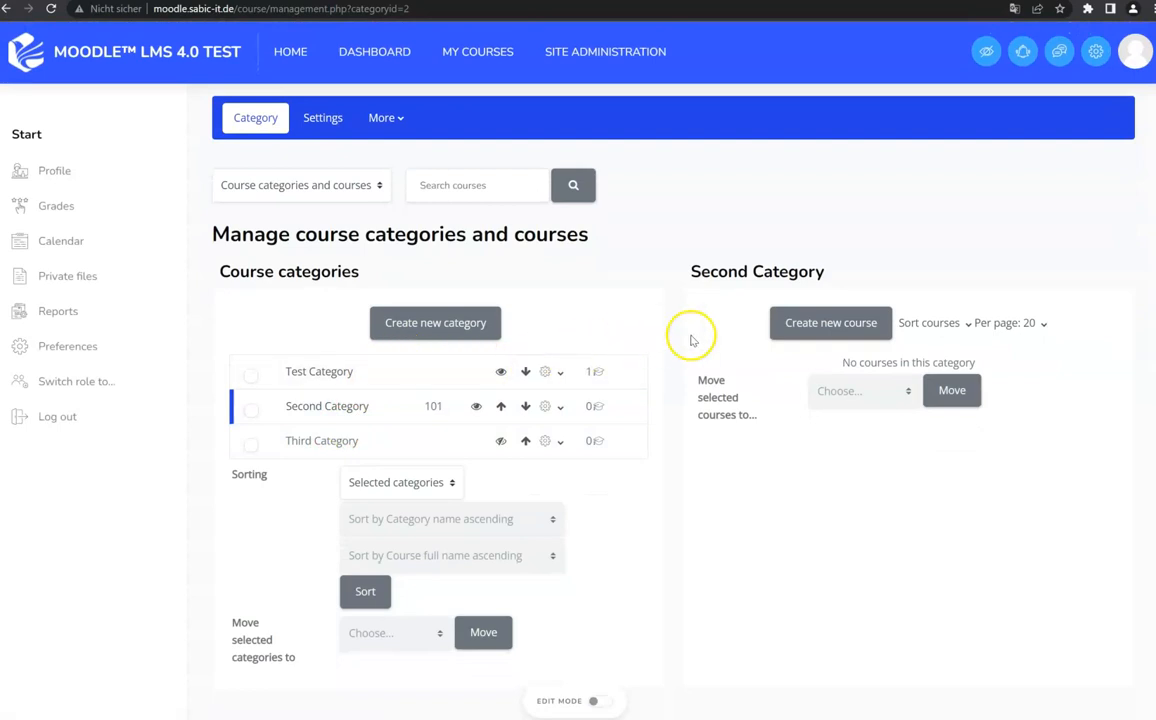
click(880, 326)
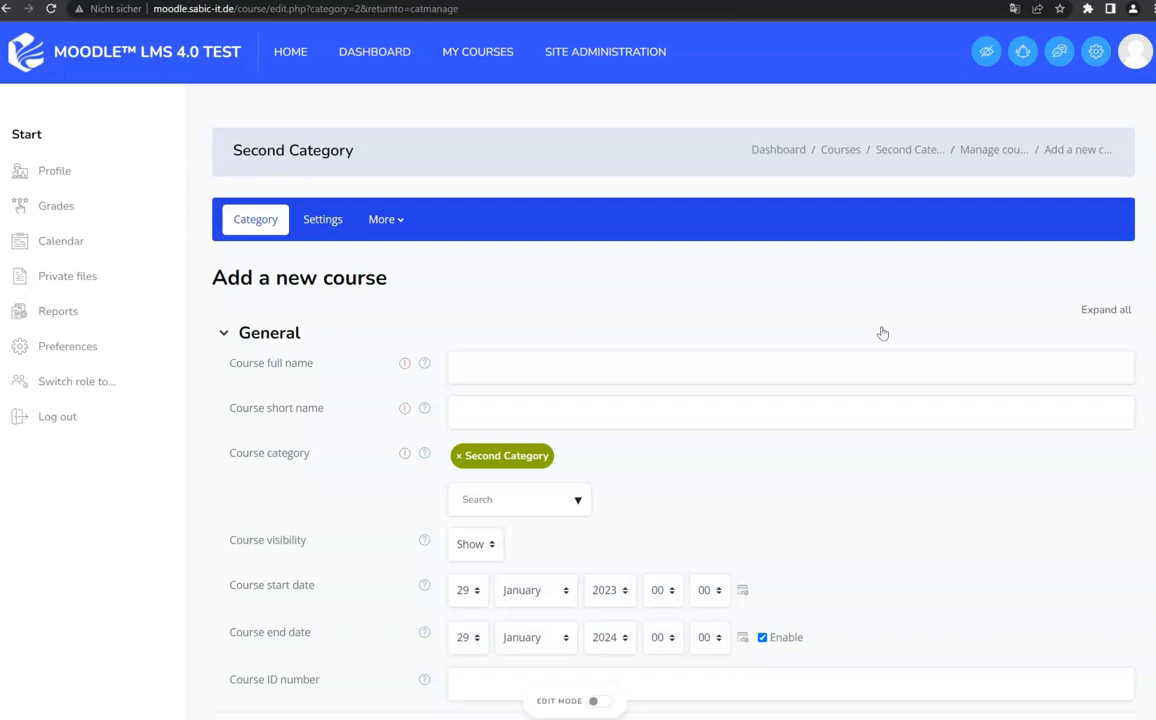
Enter "Test Course 2" as the course full name and "TC2" as the course short name.
scroll(883, 333, down, 1)
click(588, 269)
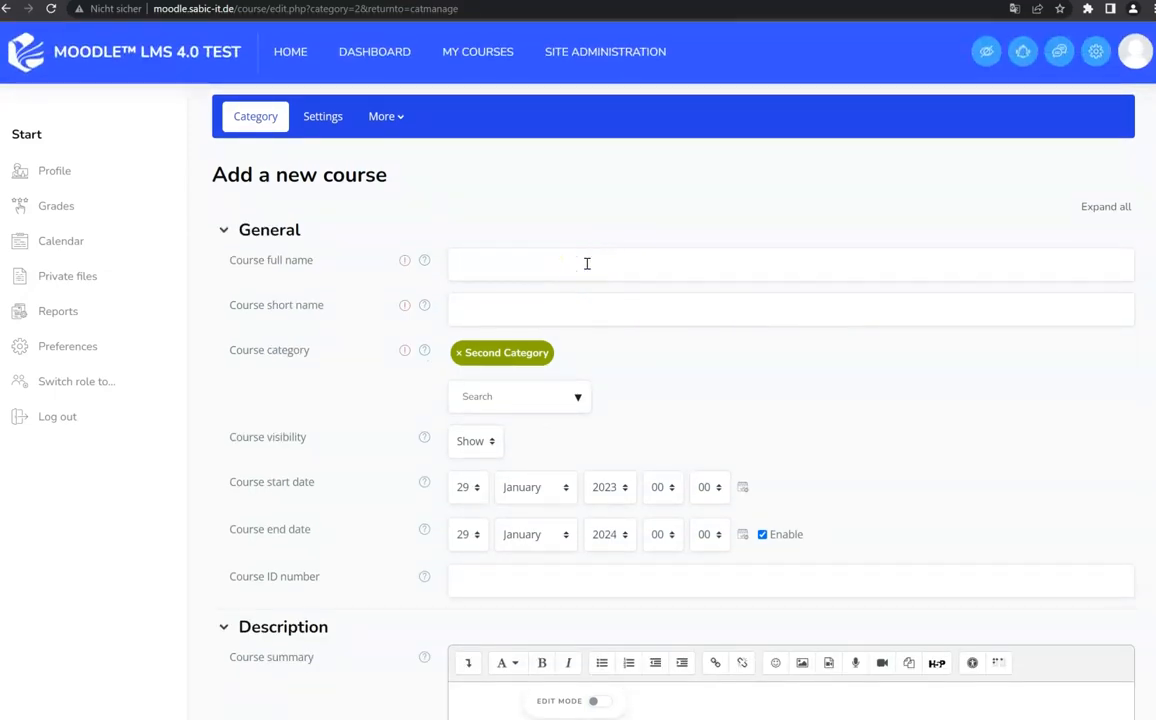
text(Tes)
text(r Co)
key(ctrl+a)
text(Test Course 2)
key(Tab)
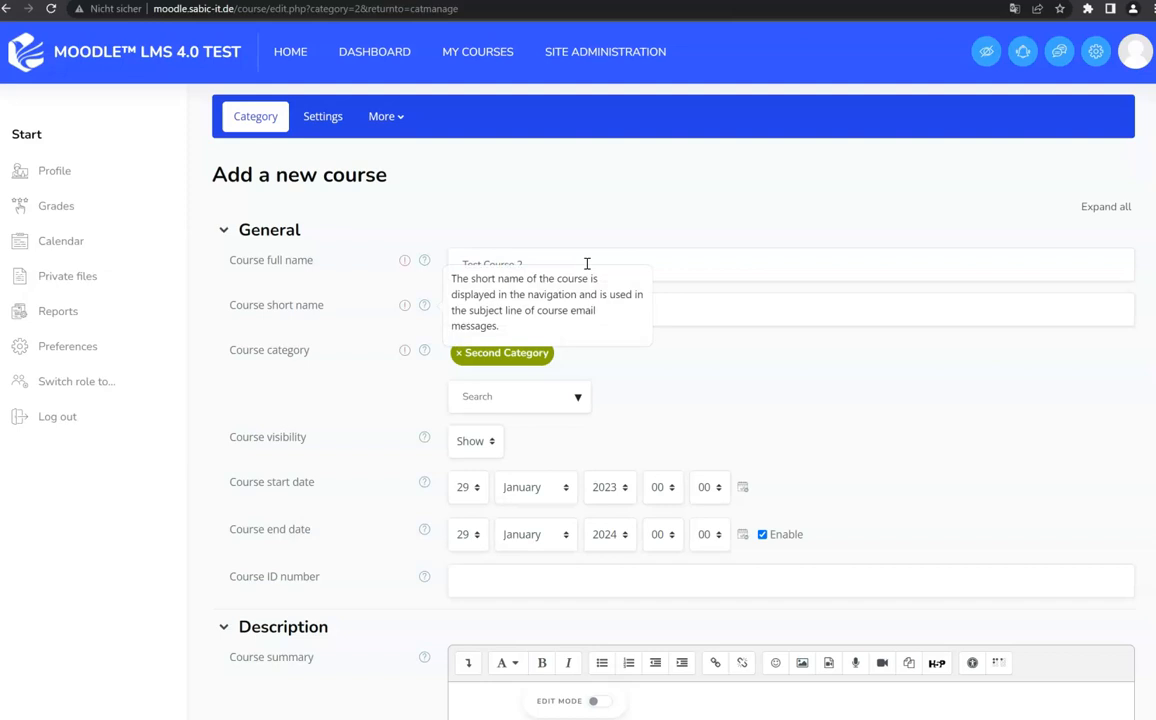
click(703, 313)
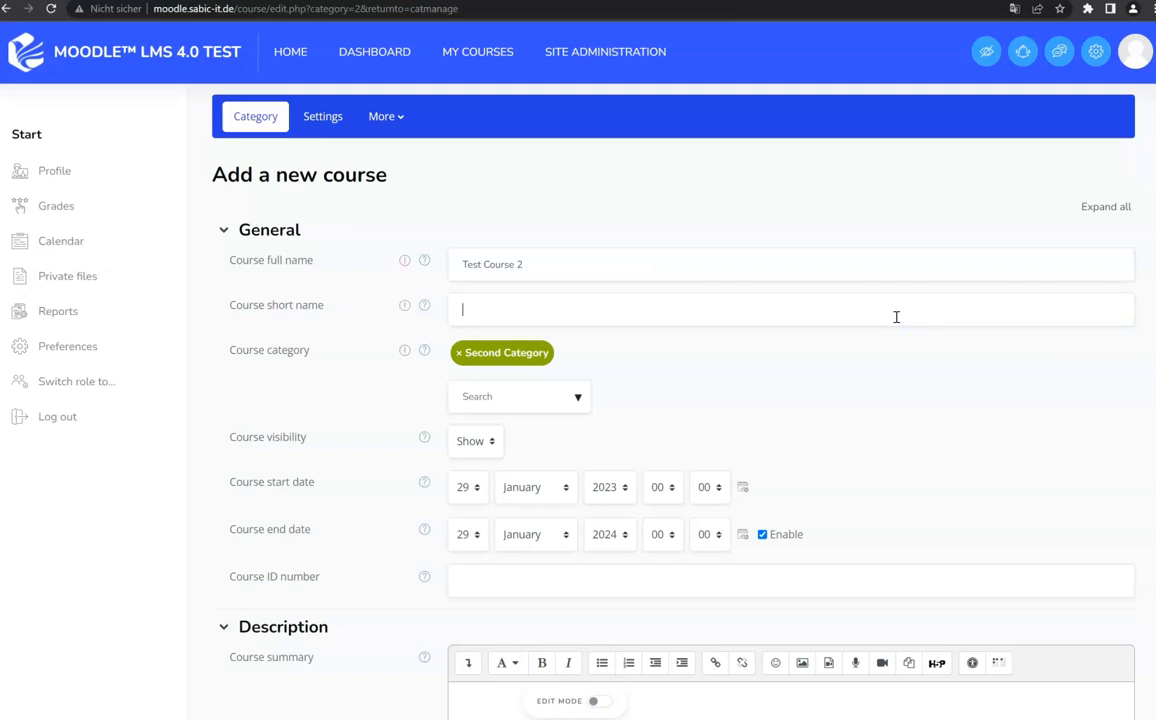
text(TC2)
Clear the course category and assign Second Category to the course again.
click(459, 353)
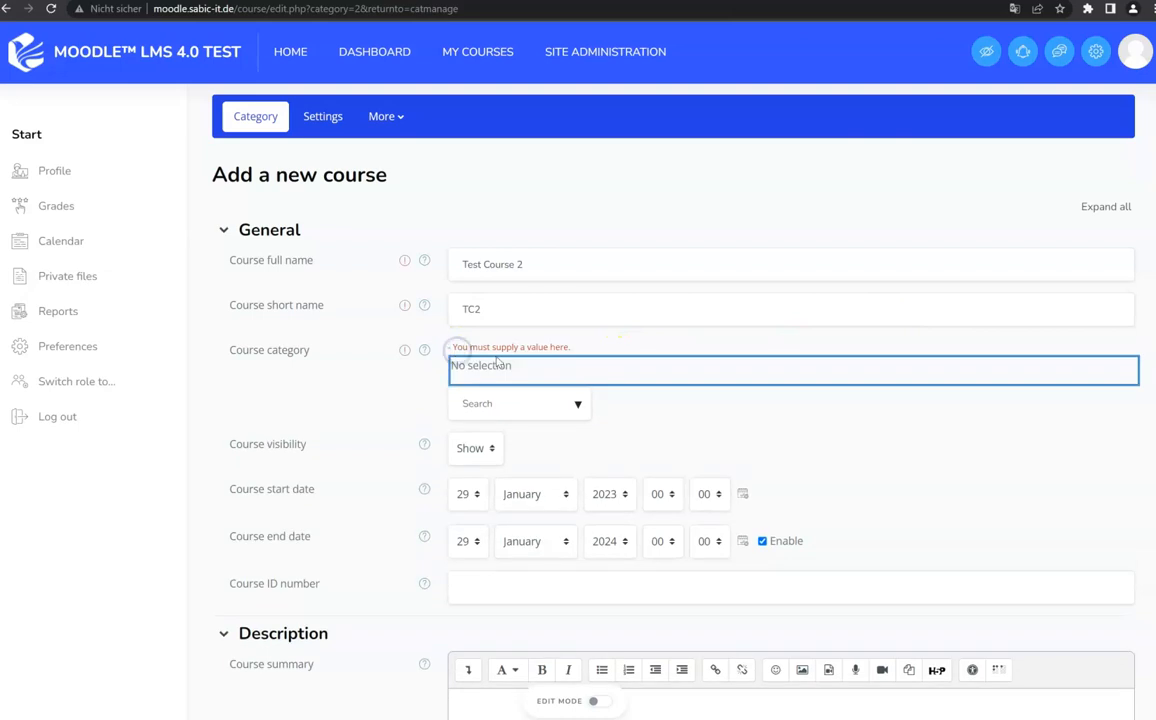
click(570, 402)
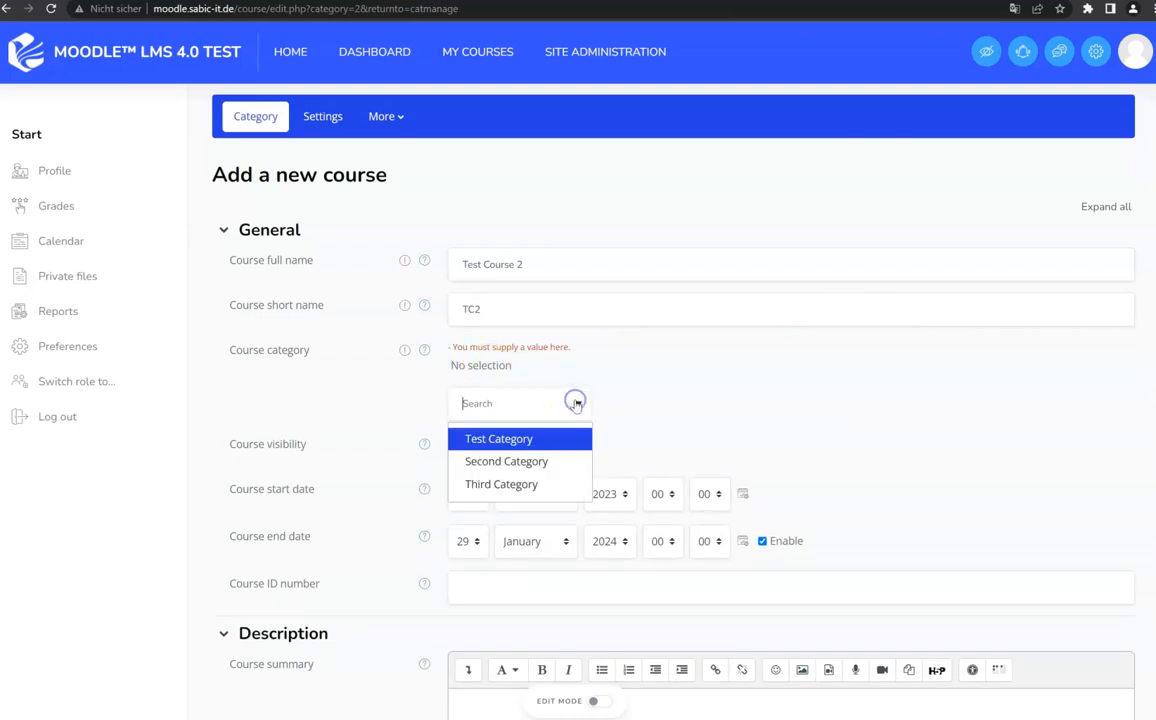
click(527, 463)
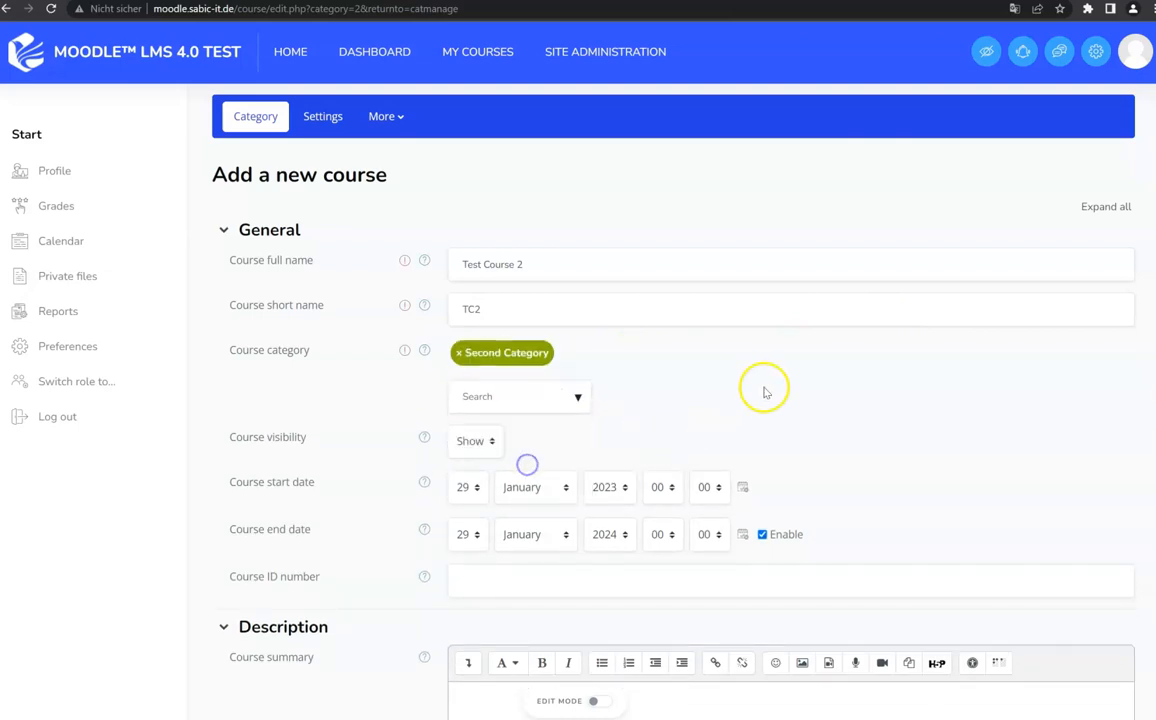
Switch the course visibility to Hide and back to Show.
scroll(765, 392, down, 1)
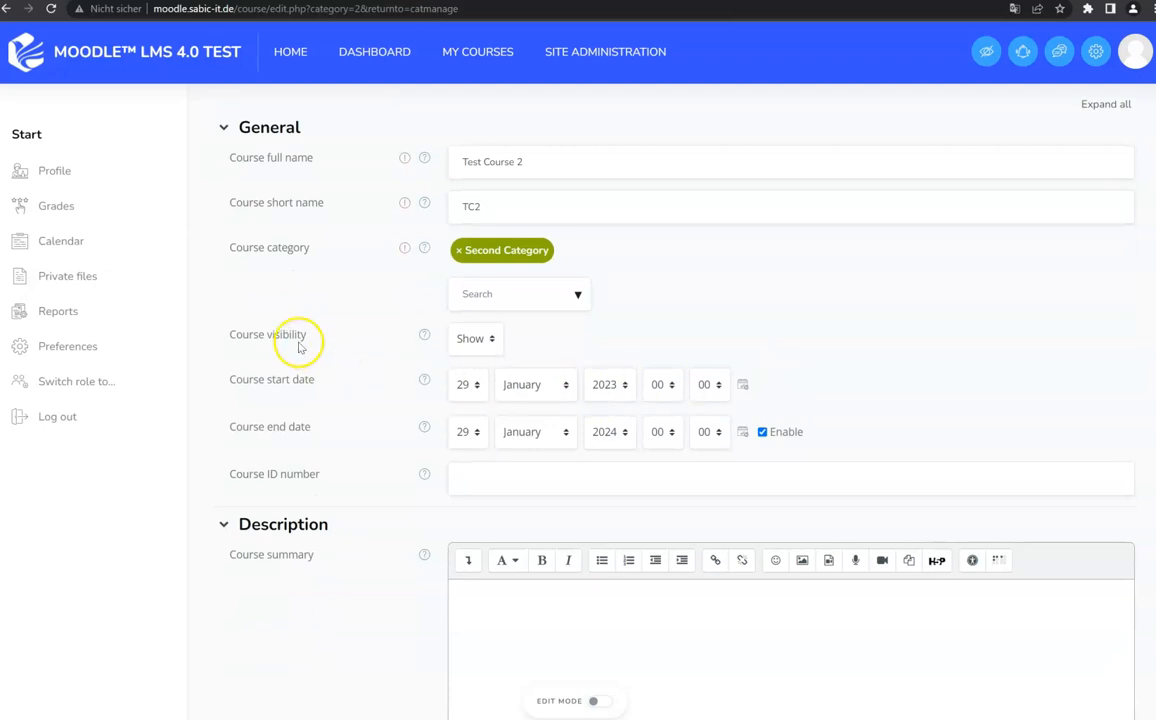
click(488, 340)
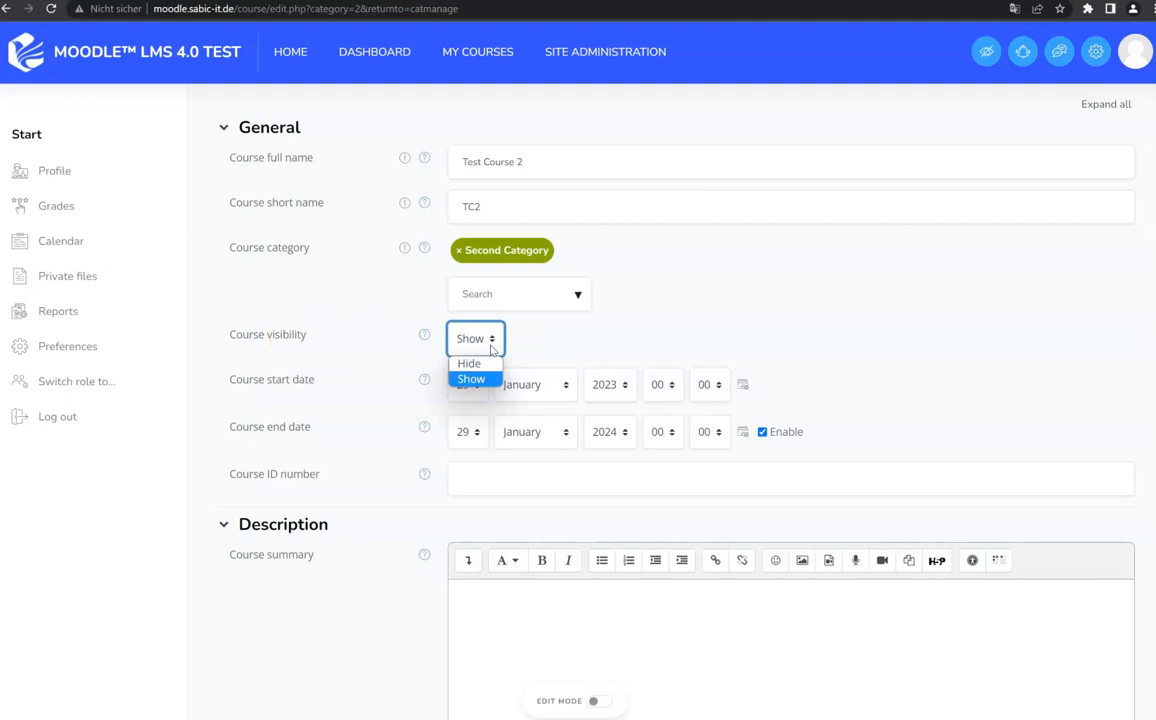
click(488, 364)
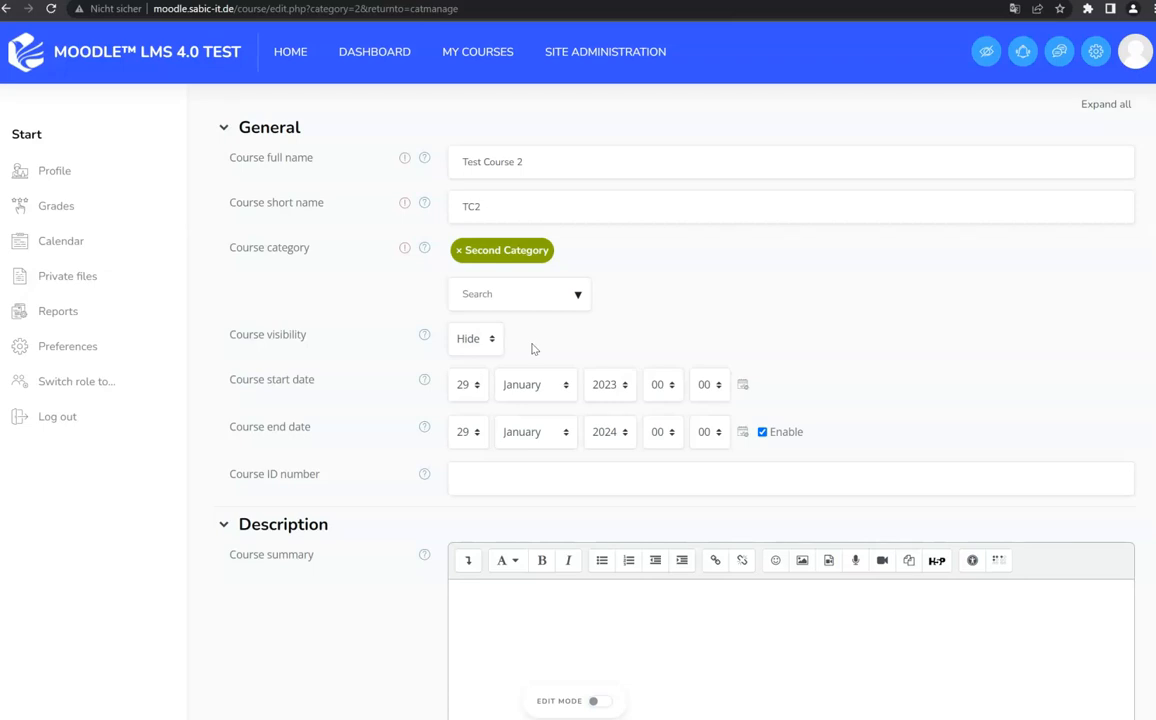
scroll(619, 335, down, 1)
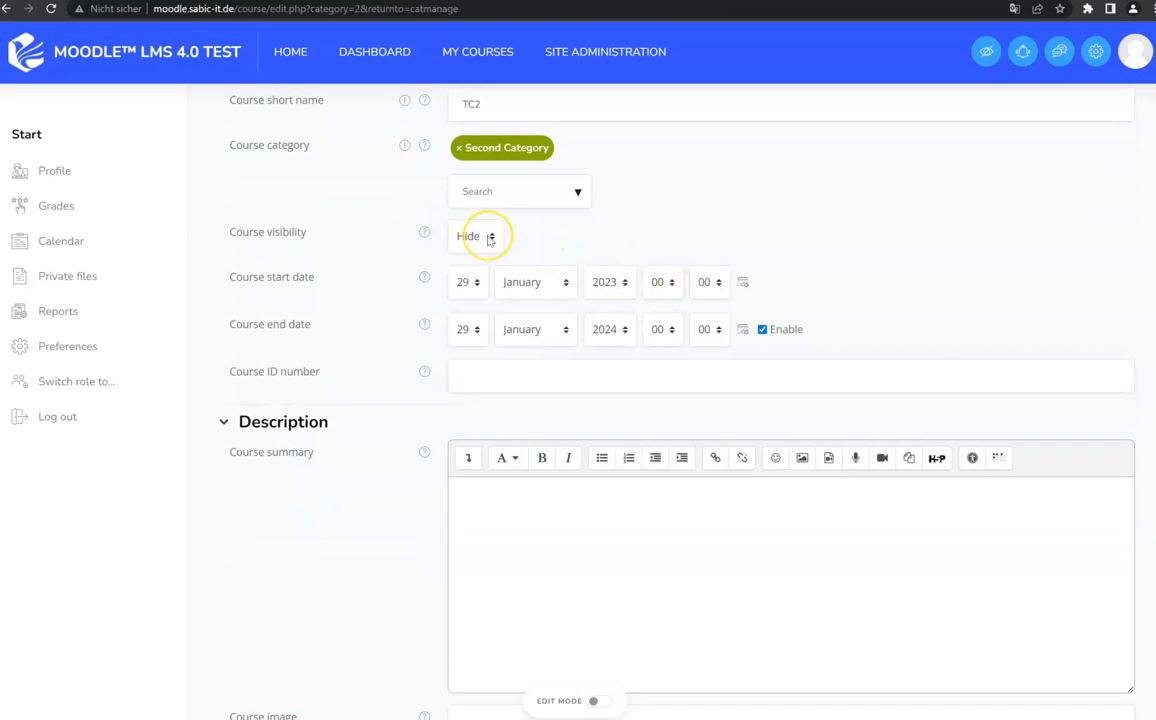
click(490, 238)
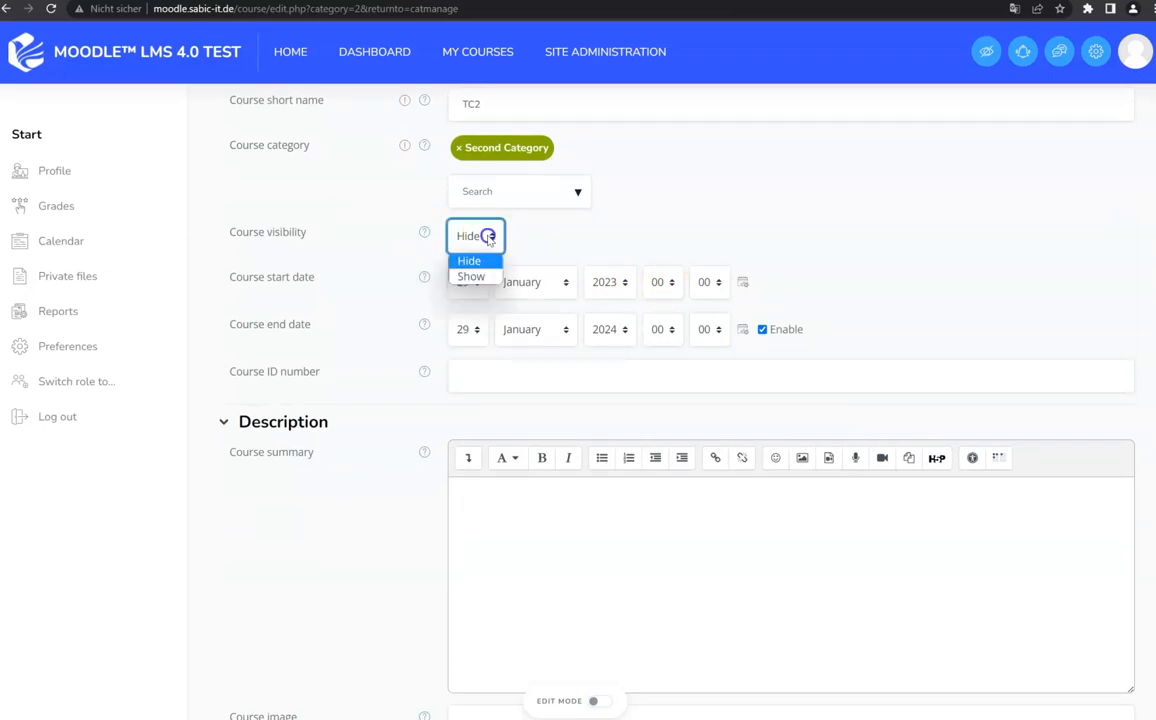
click(490, 275)
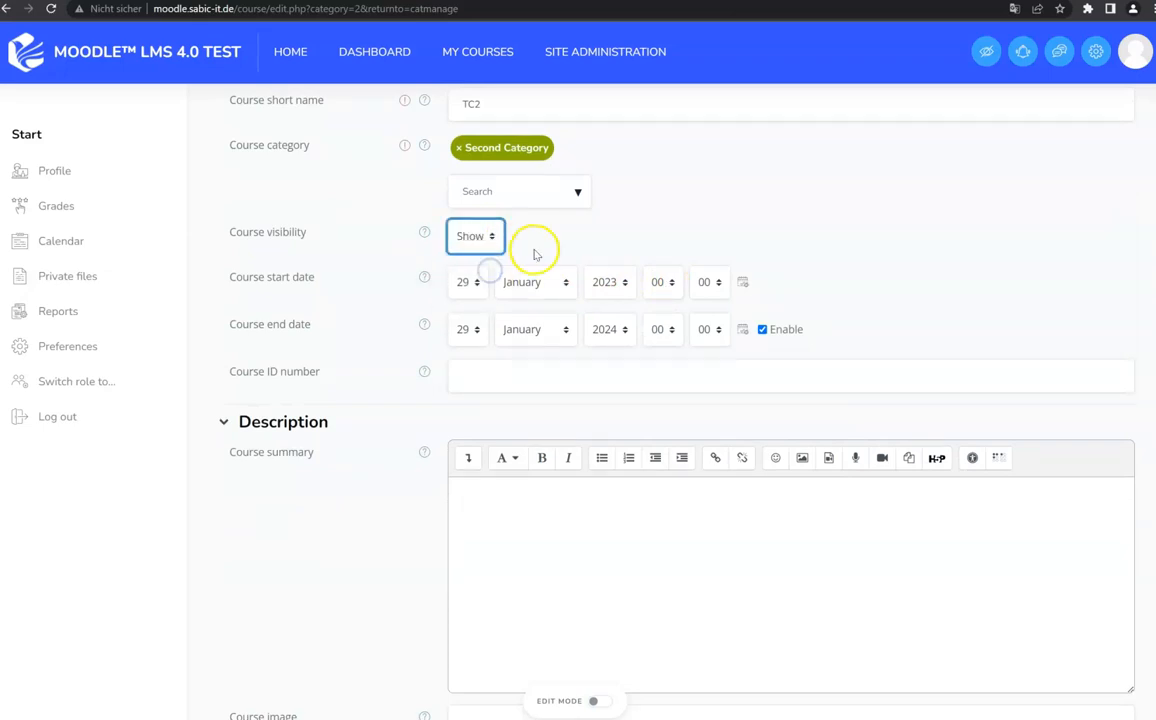
Set the day and month of the course start date to 1 February.
scroll(537, 255, down, 1)
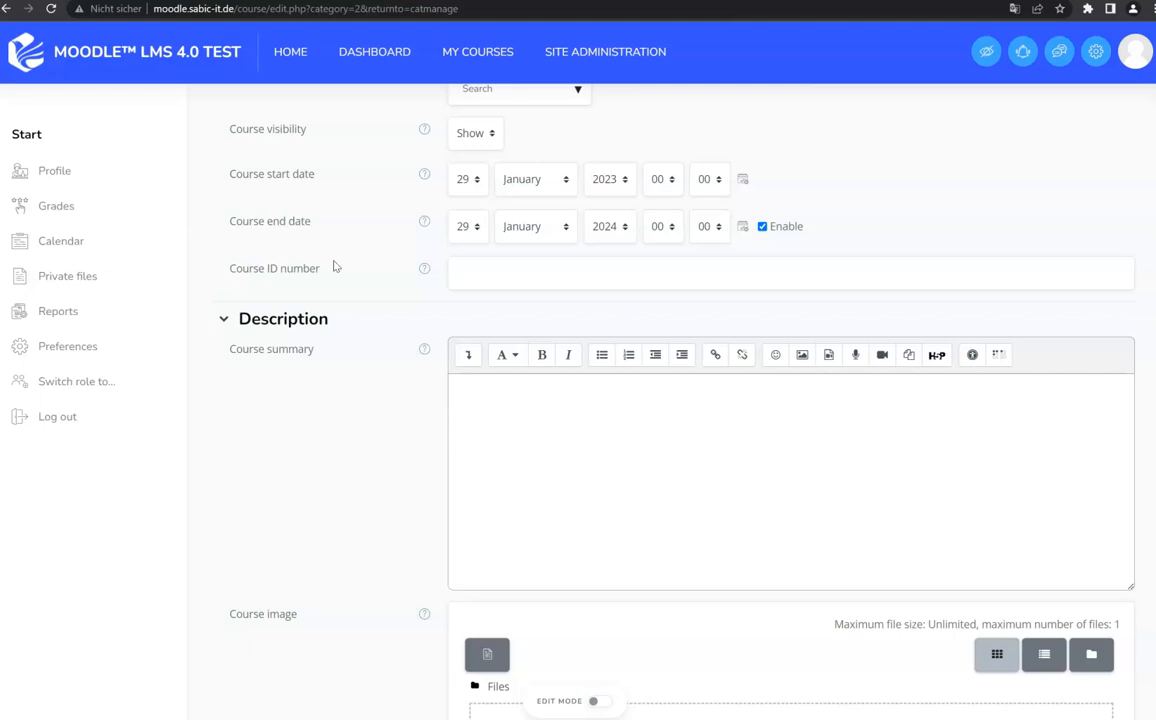
click(465, 180)
scroll(480, 300, up, 3)
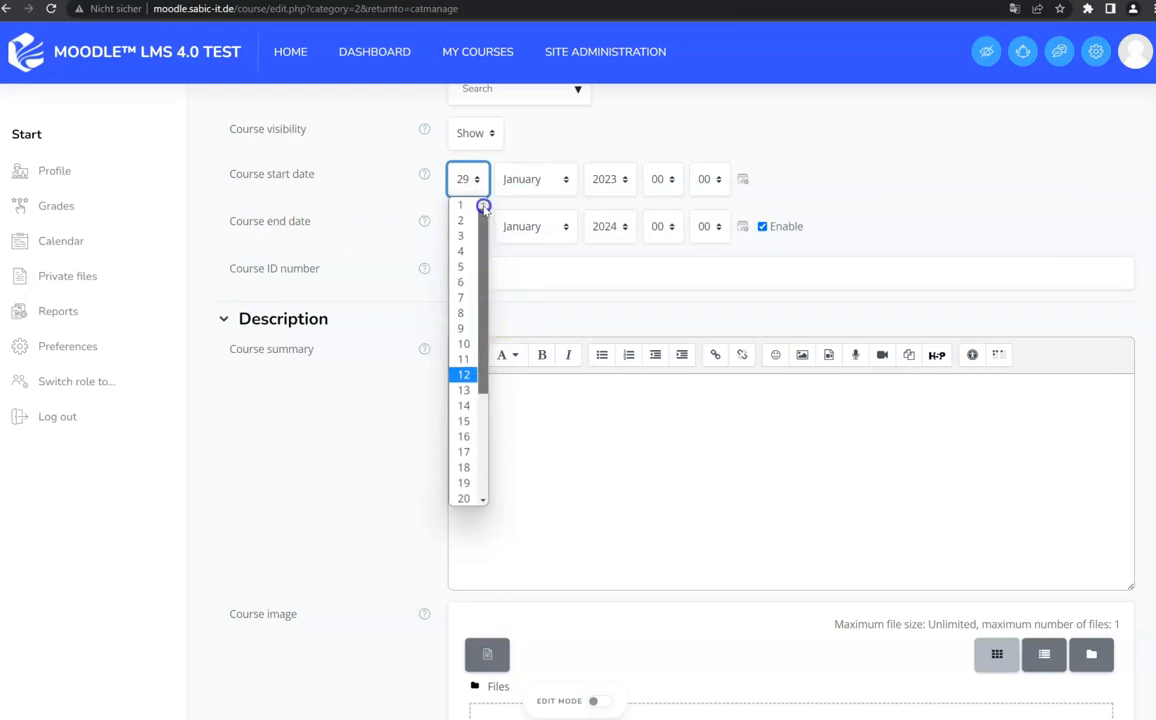
click(470, 205)
click(538, 180)
click(540, 220)
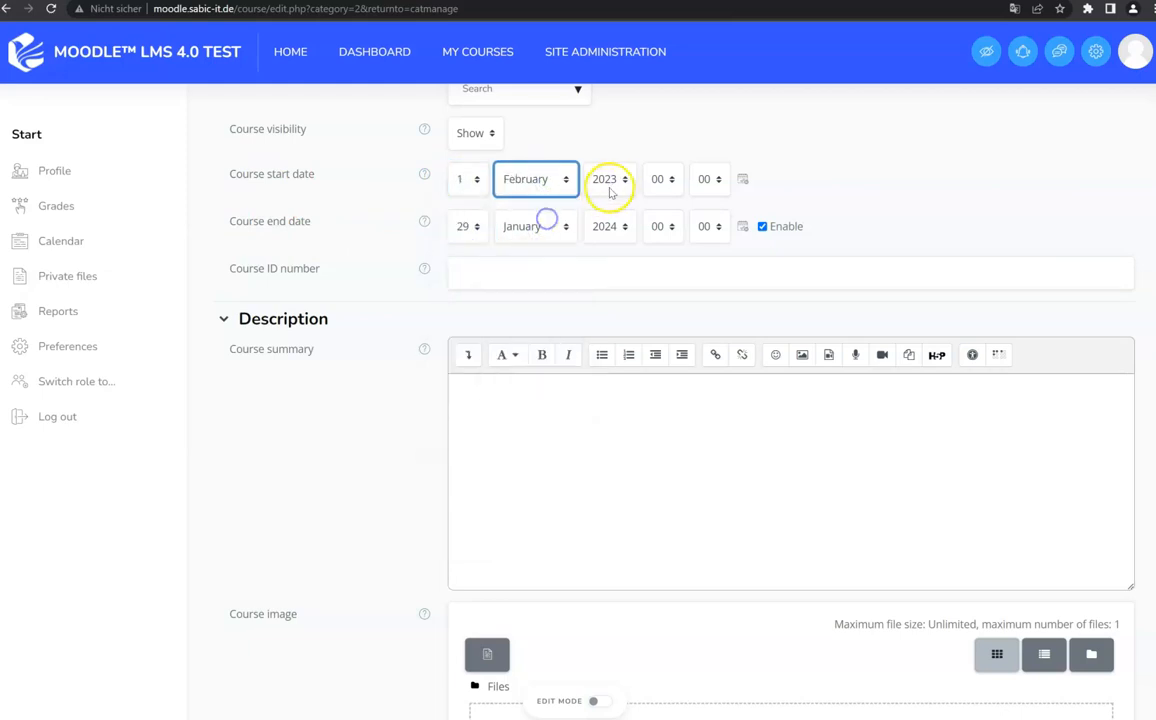
Set the course end date to 1 March 2023.
click(478, 227)
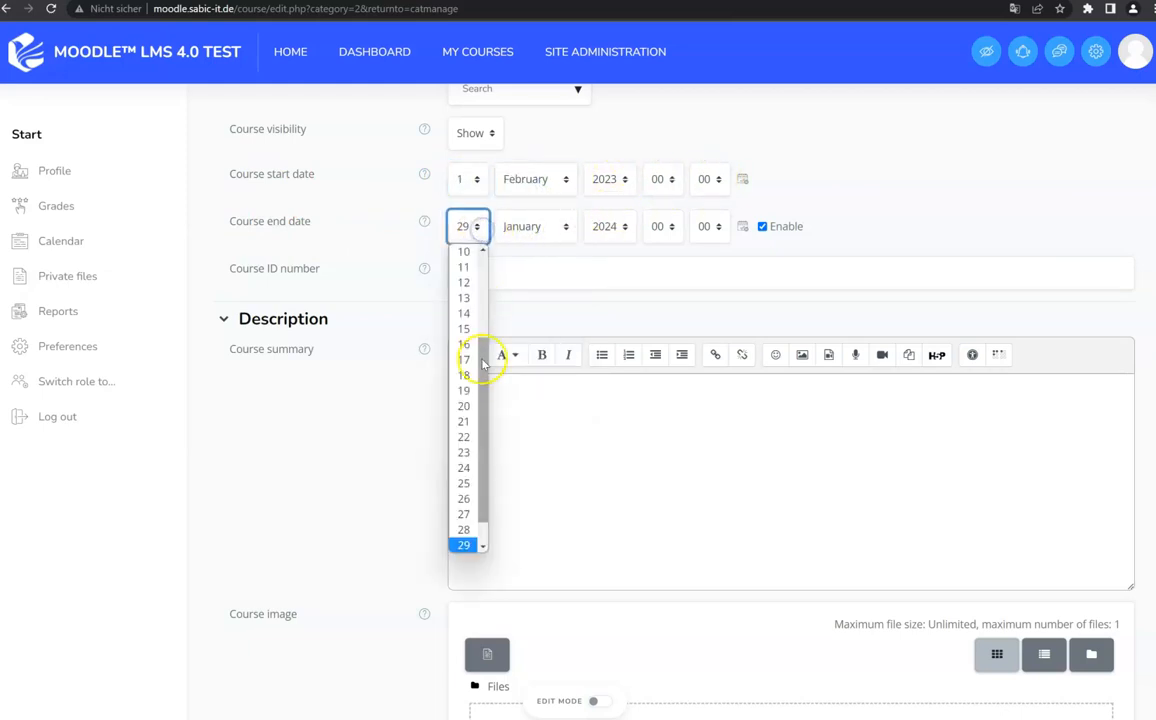
drag(483, 388, 482, 418)
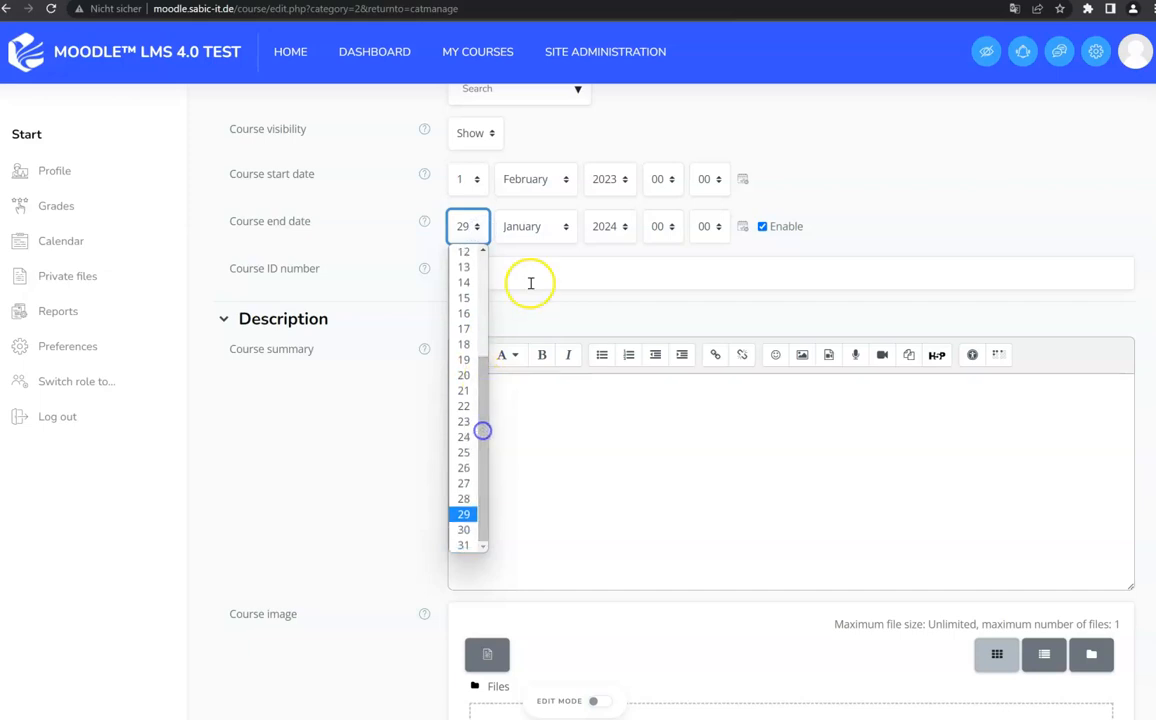
click(547, 229)
click(550, 282)
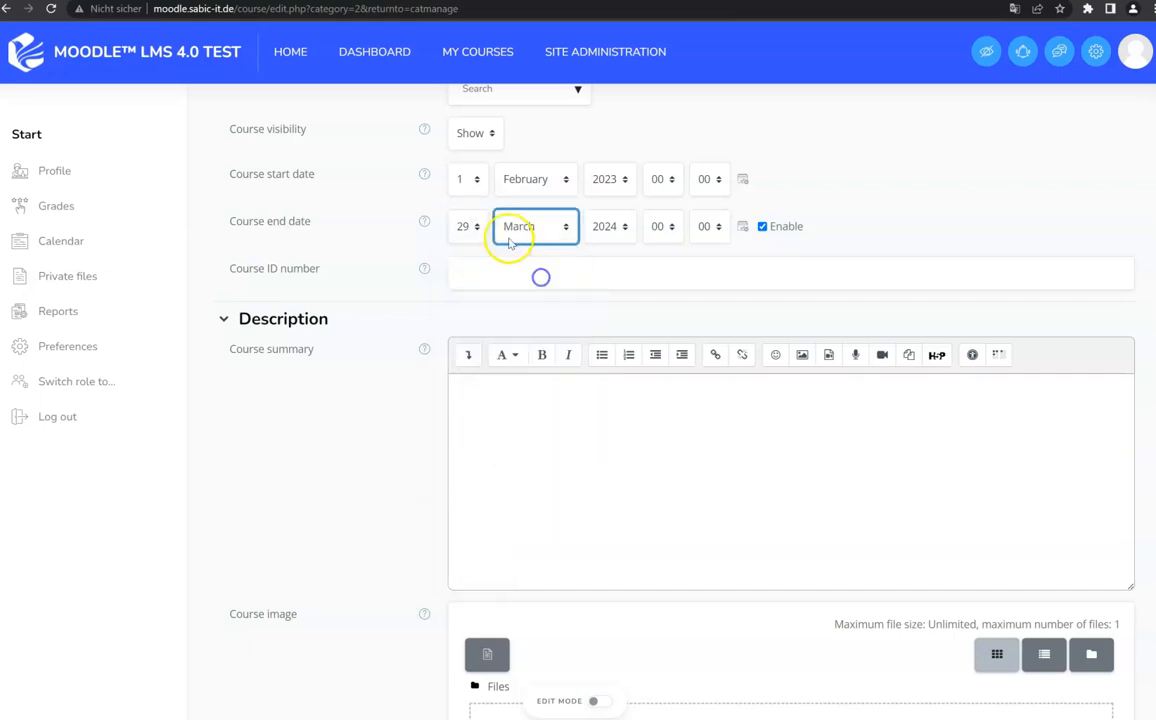
click(472, 225)
drag(488, 275, 485, 266)
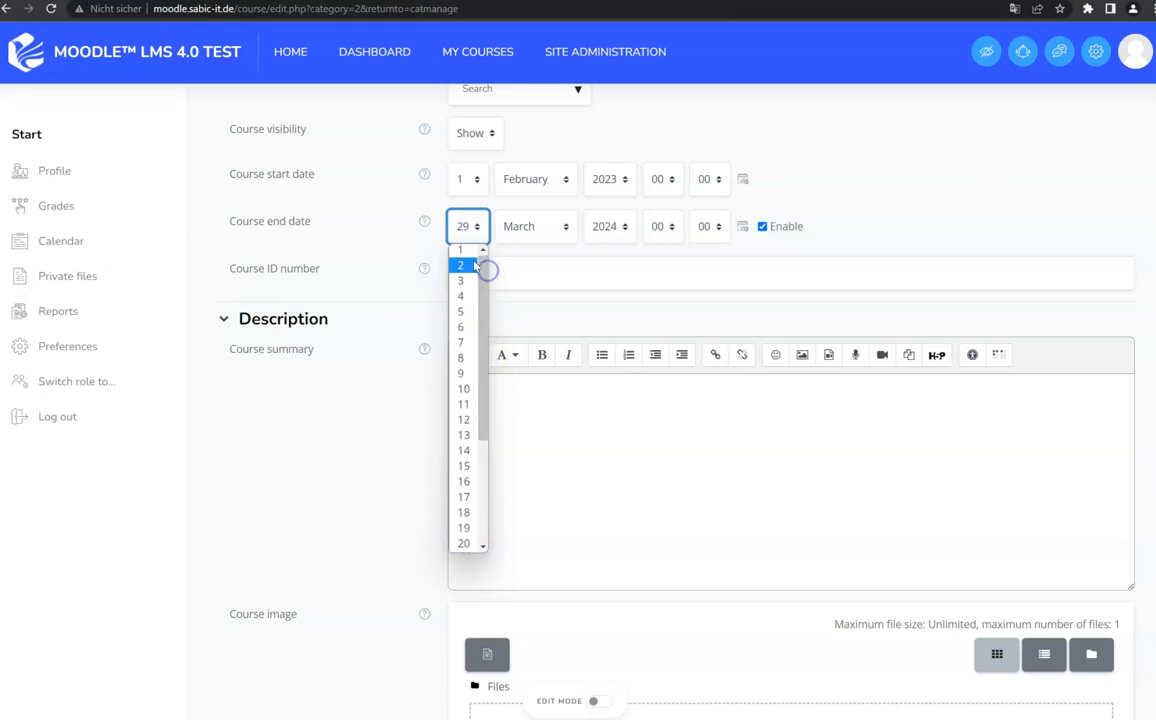
click(462, 261)
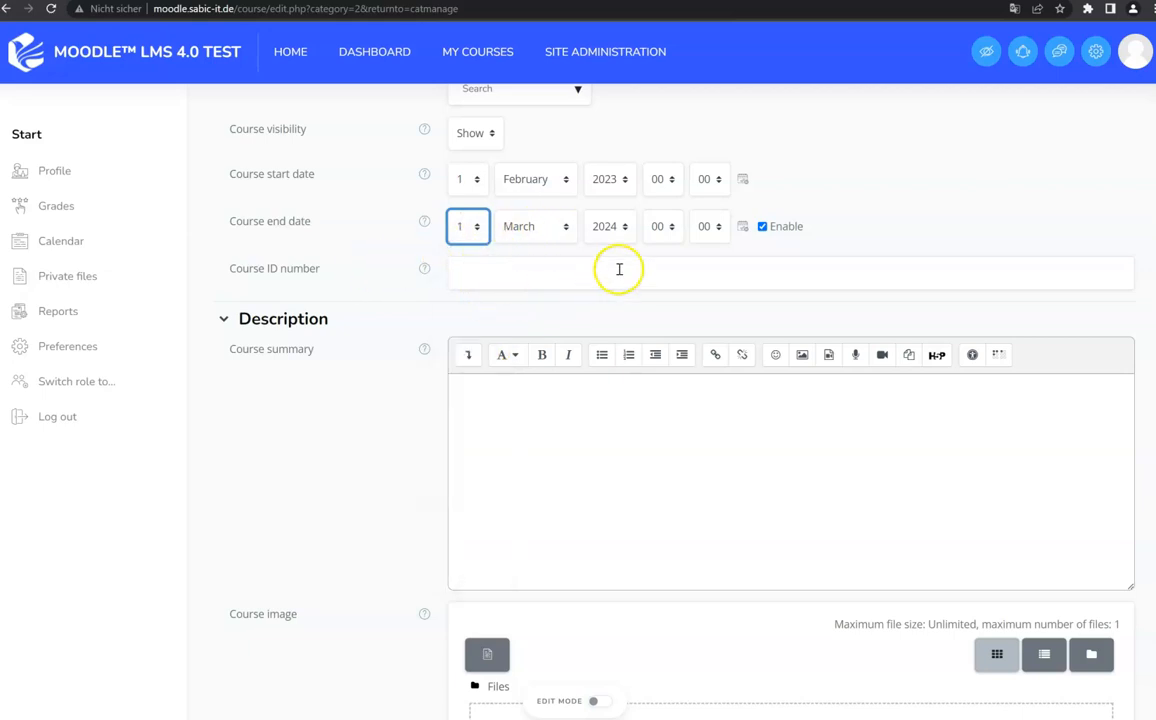
click(610, 226)
drag(629, 470, 630, 250)
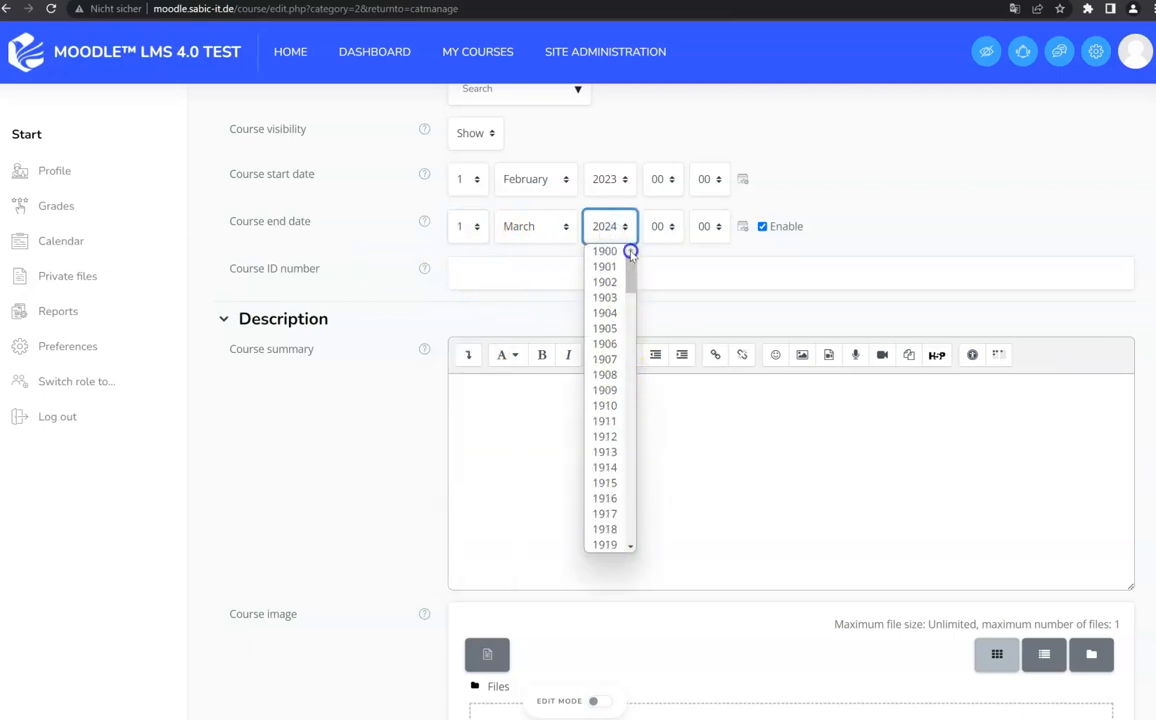
scroll(627, 290, down, 2)
scroll(627, 392, down, 16)
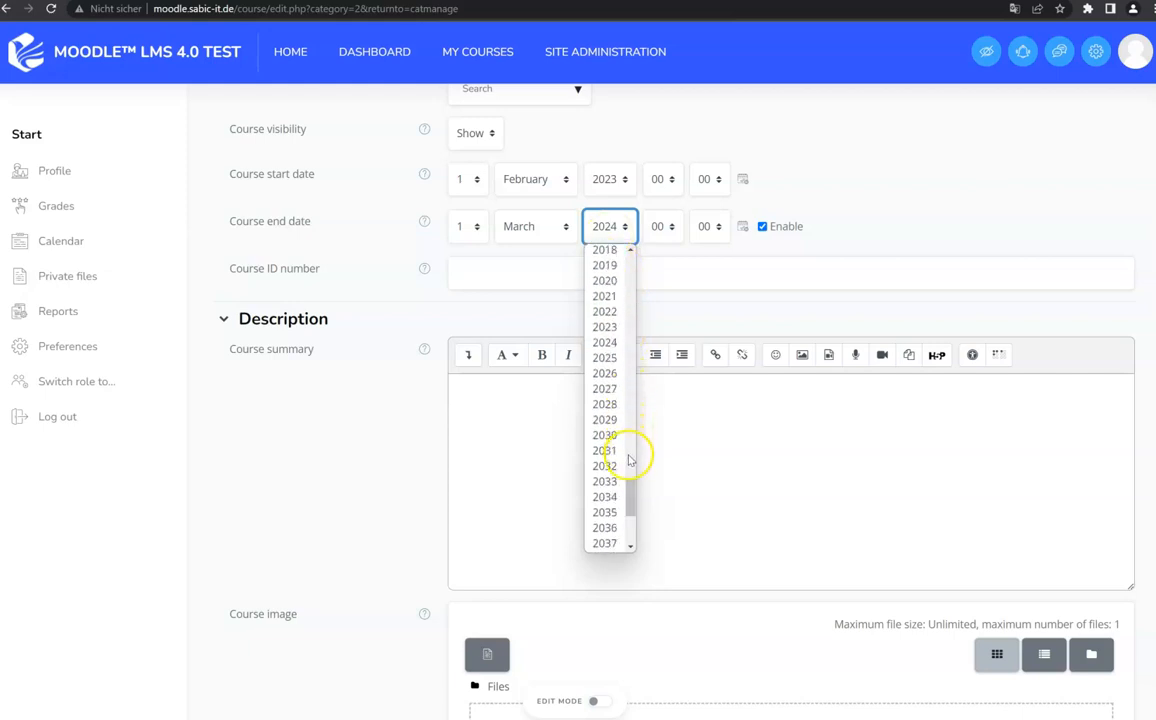
click(605, 327)
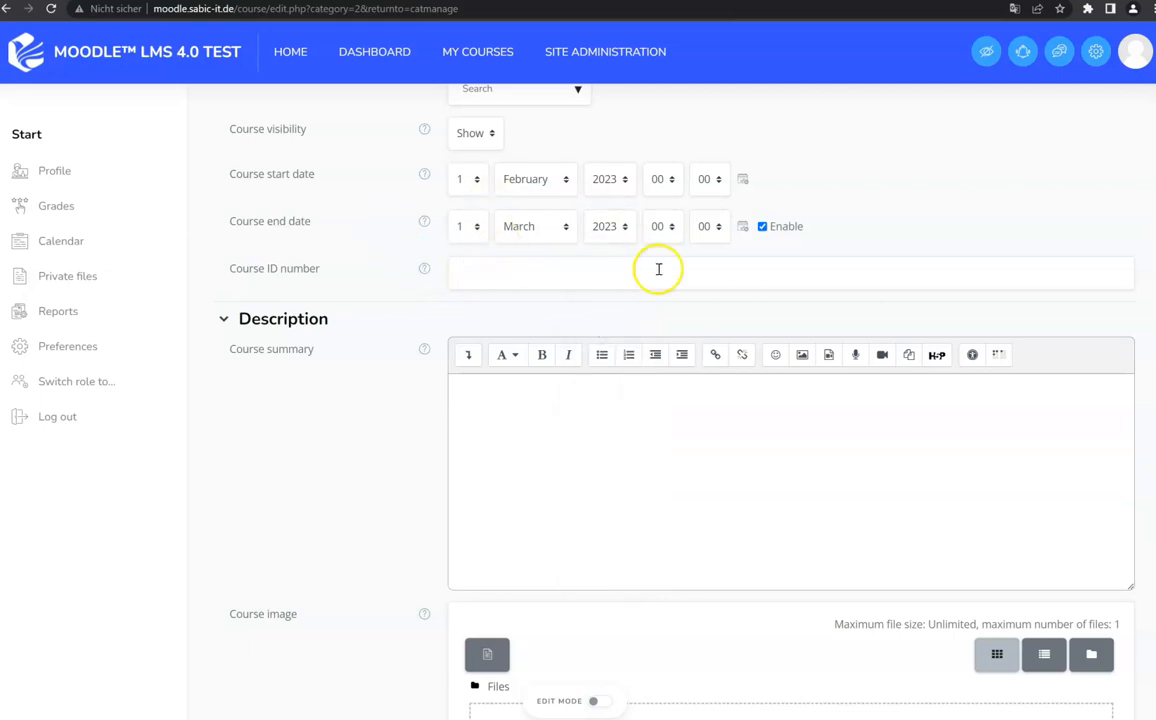
Disable the course end date and set the course ID number to 102.
click(763, 227)
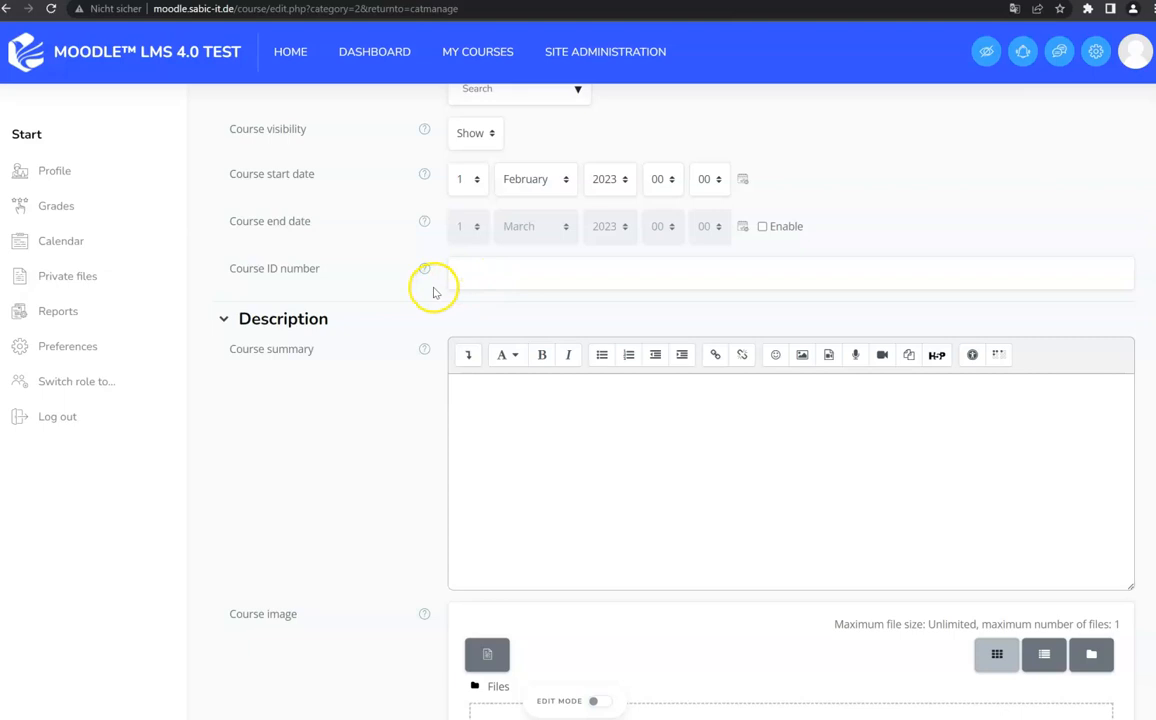
click(462, 275)
text(102)
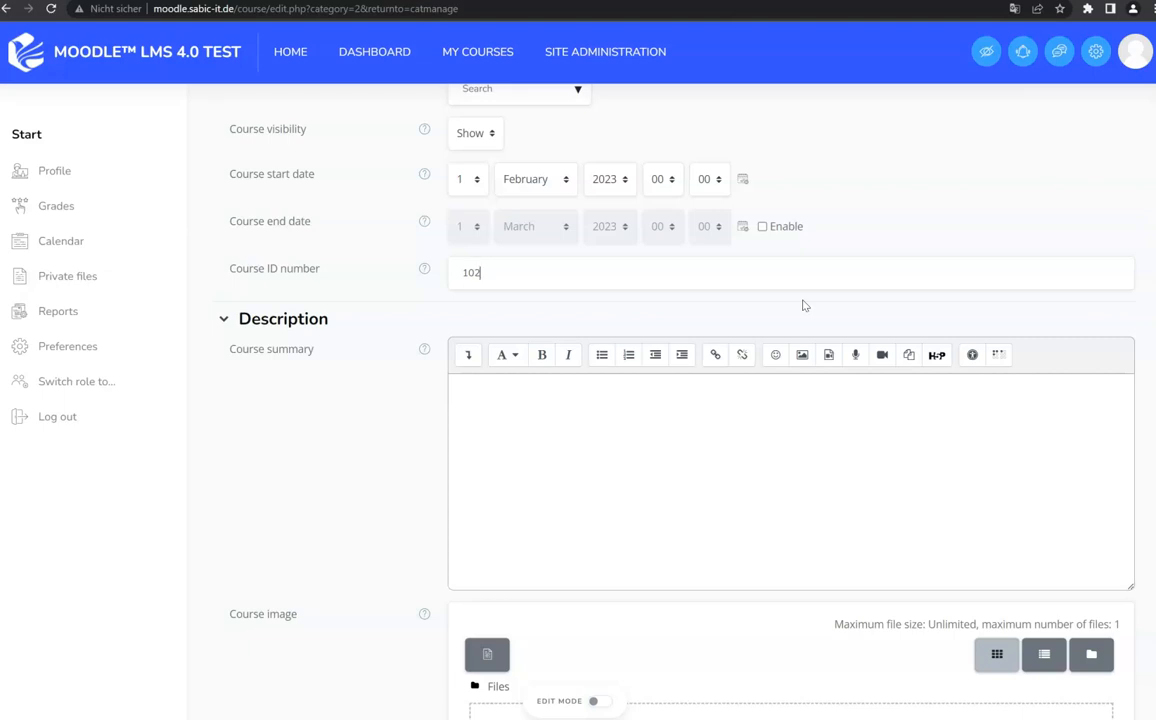
Fill in the course summary with the paragraph beginning "Courses are the spaces on Moodle where teachers add learning materials and activities for their students.".
scroll(790, 330, down, 1)
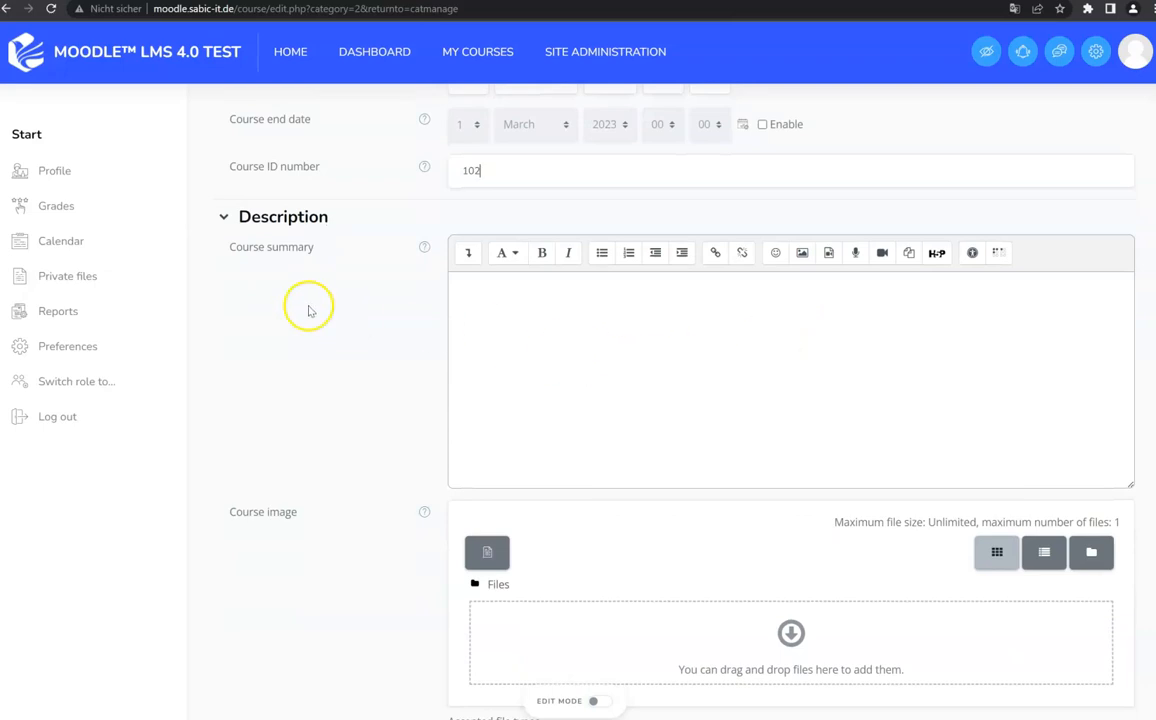
scroll(575, 353, down, 1)
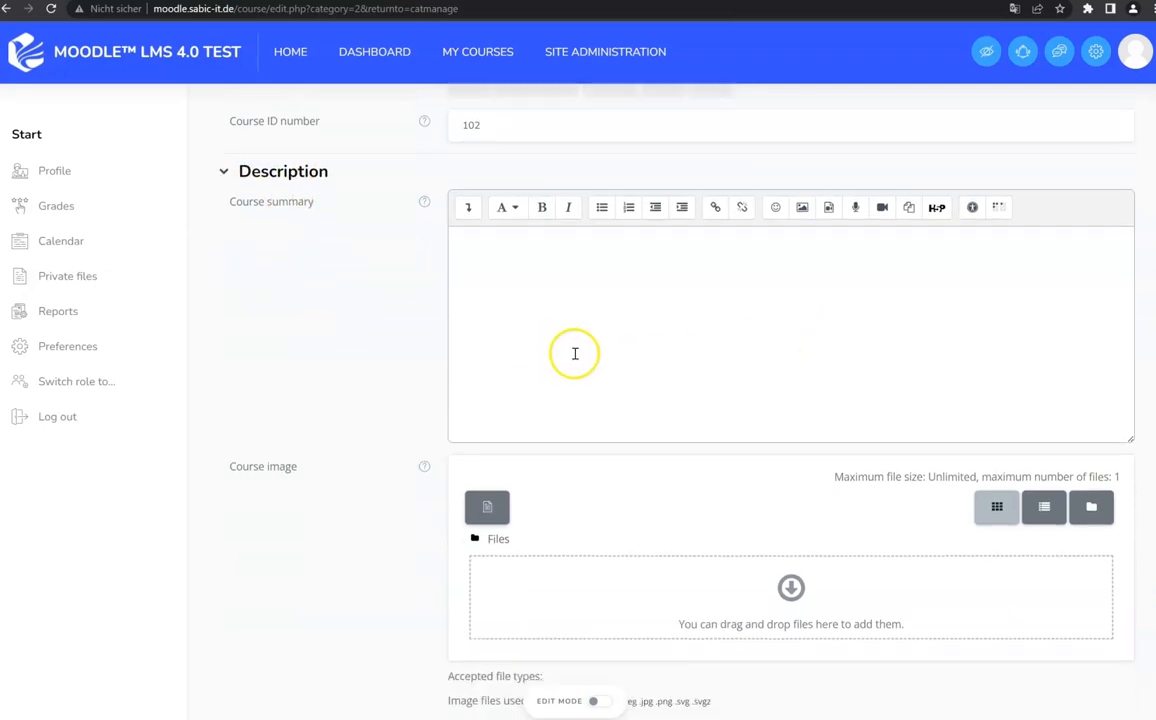
scroll(575, 353, down, 1)
click(535, 262)
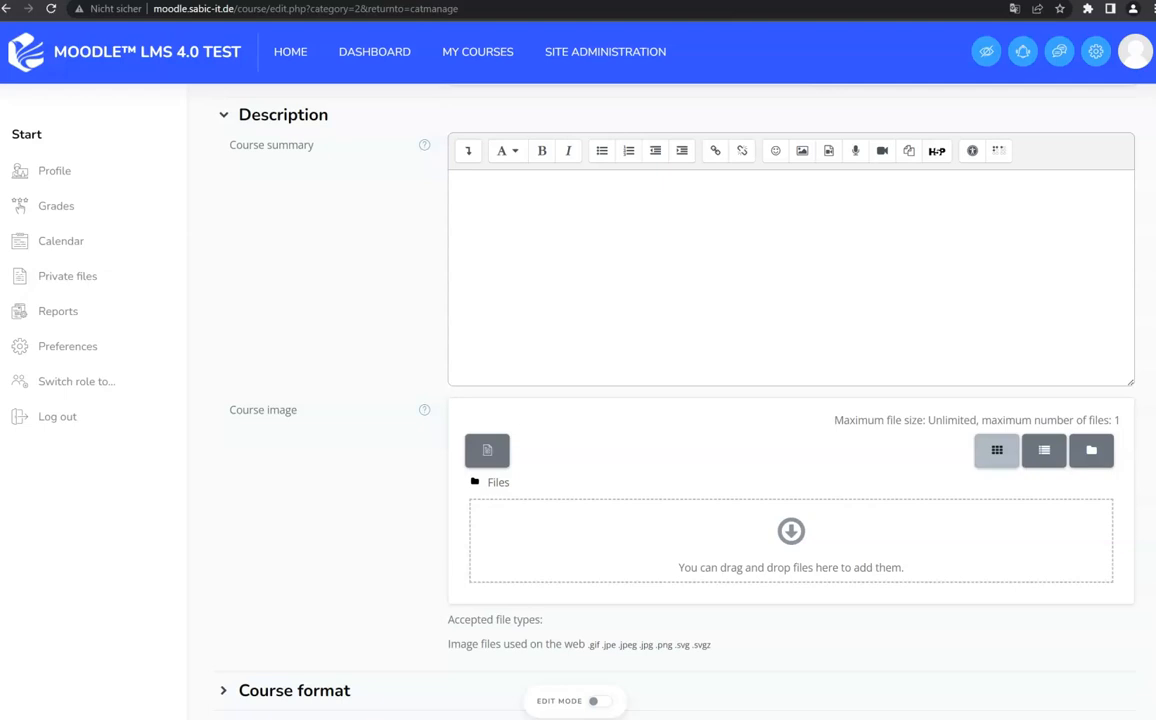
click(547, 199)
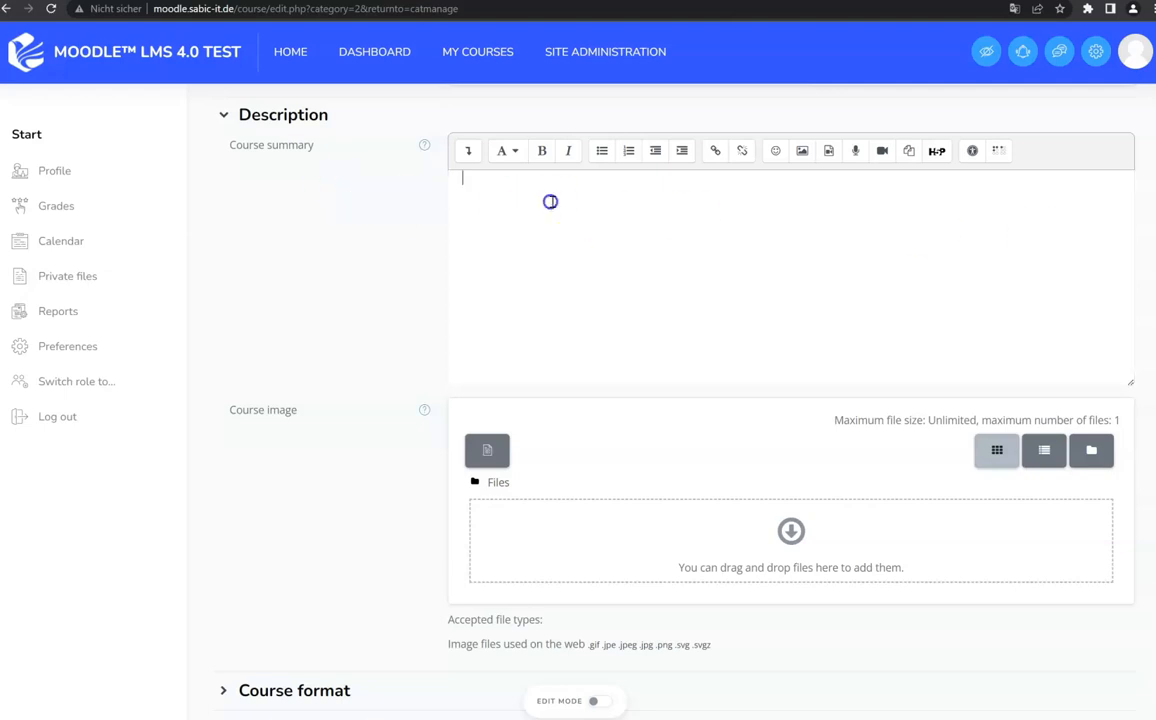
text(Courses are the spaces on Moodle where teachers add learning materials and activities for their students. Courses may be created by admins, course creators or managers. Teachers can then add the content and re-organise them according to their own needs. The links below the image will provide more information about creating, organising and managing courses.)
scroll(700, 260, up, 2)
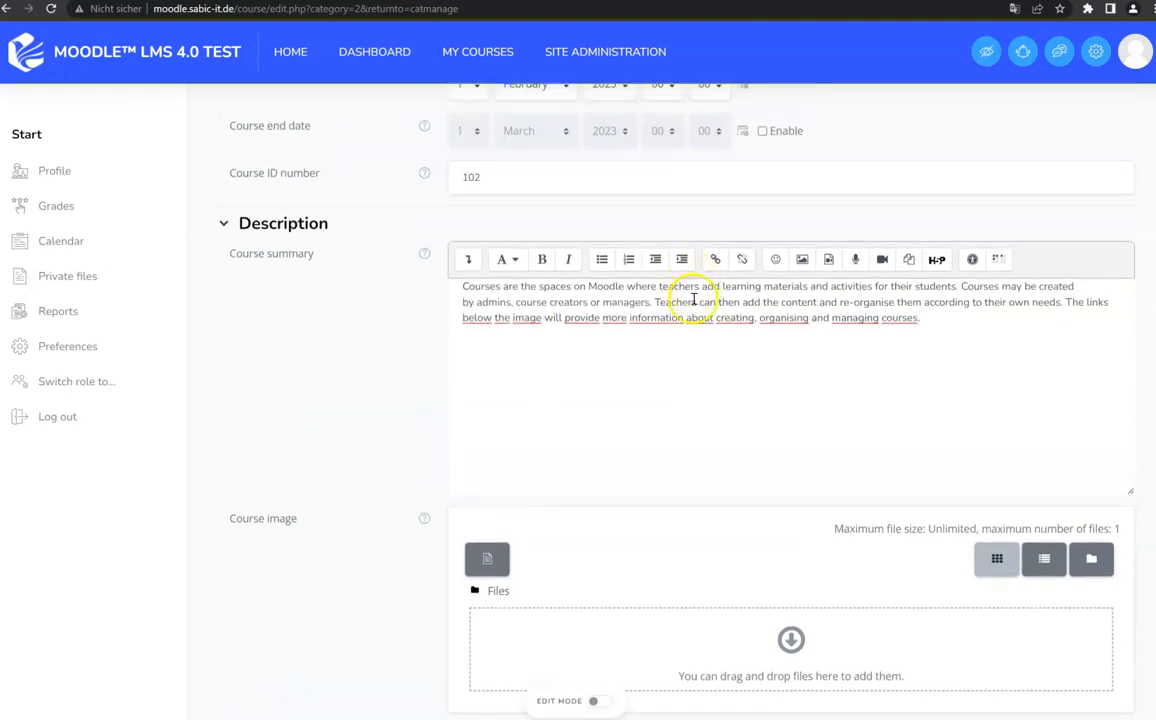
Add the file Pic-for-Course.jpg as the course image.
scroll(730, 330, down, 5)
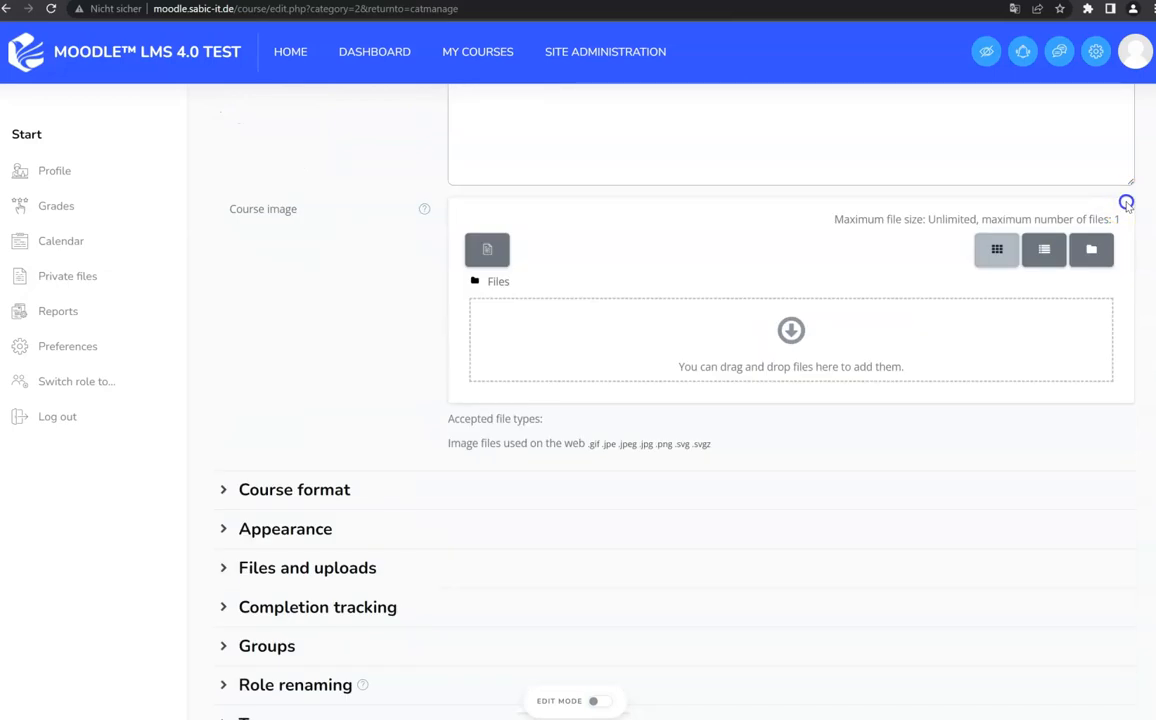
drag(1126, 204, 818, 372)
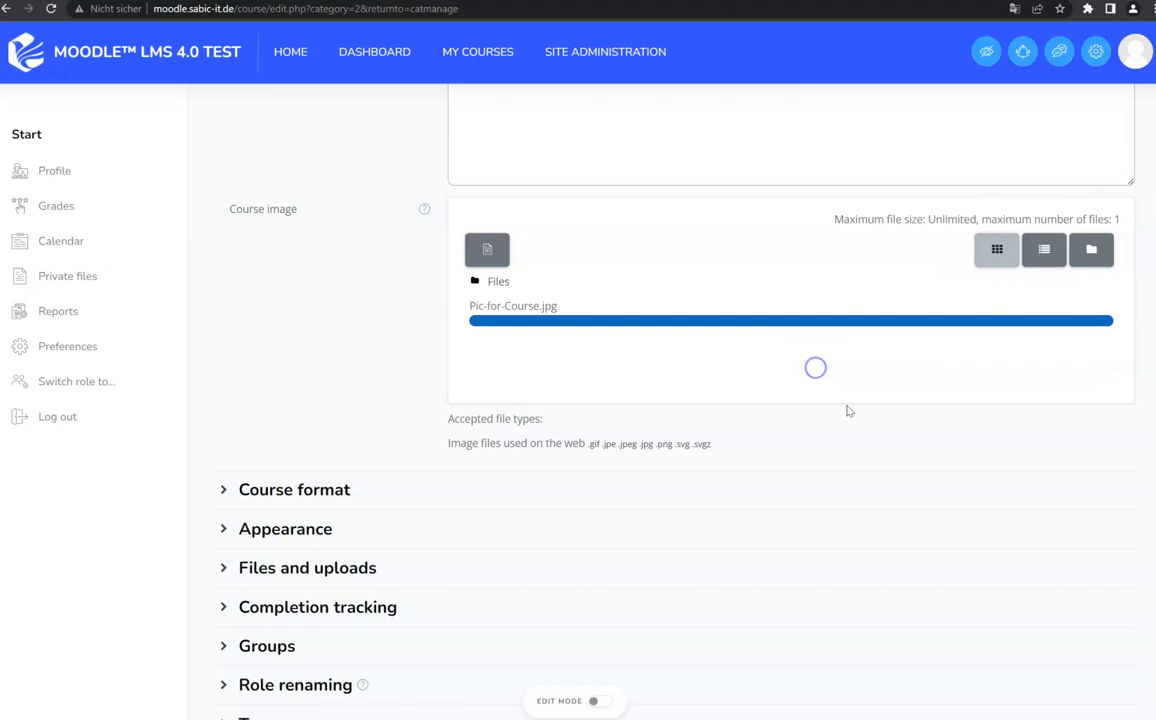
scroll(800, 420, down, 2)
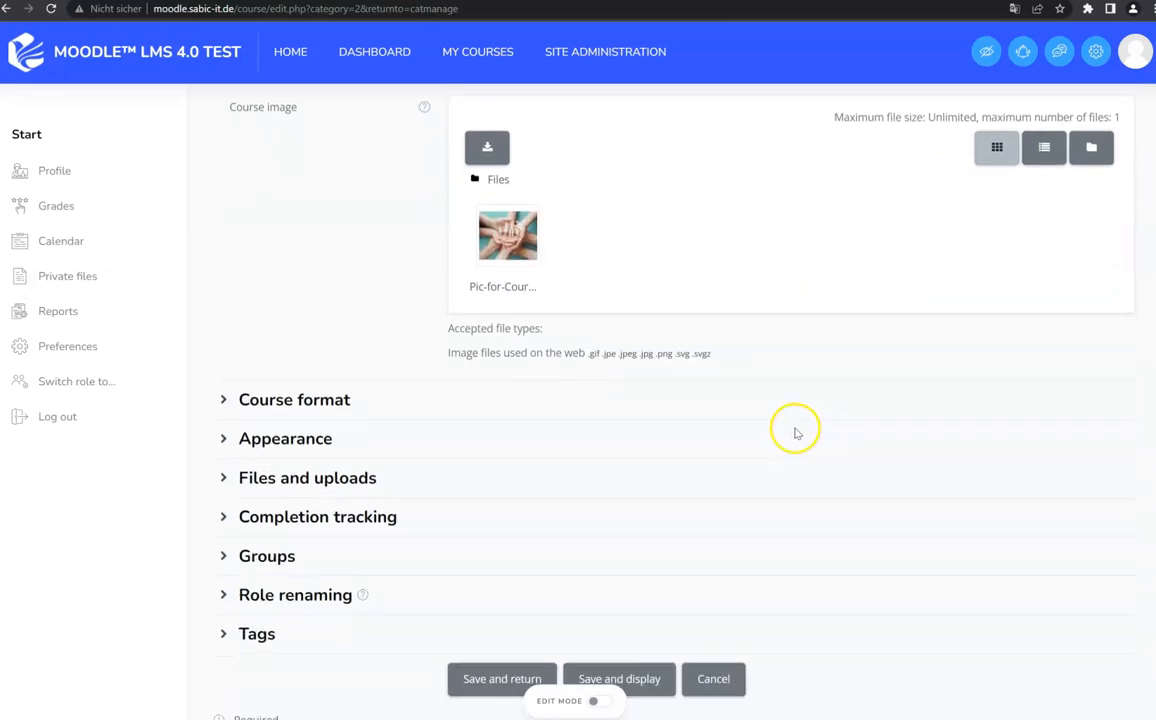
scroll(797, 284, up, 1)
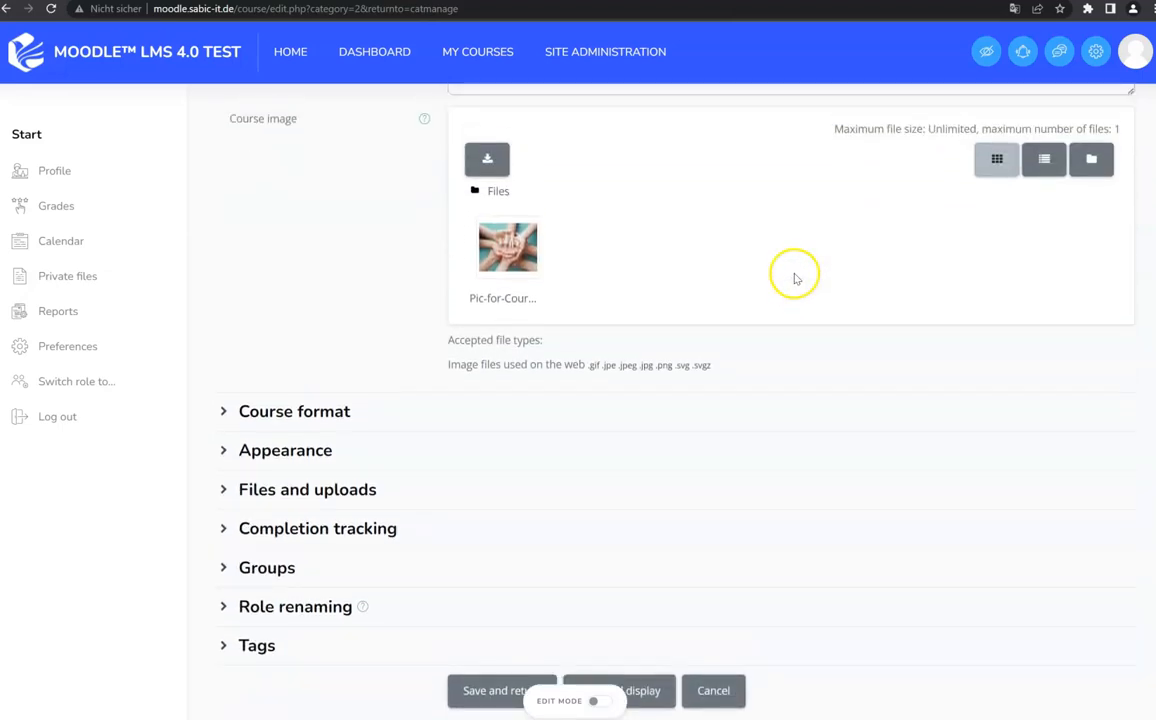
Expand the Course format settings and set the format to Weekly format.
scroll(760, 290, down, 1)
click(333, 312)
scroll(433, 261, down, 1)
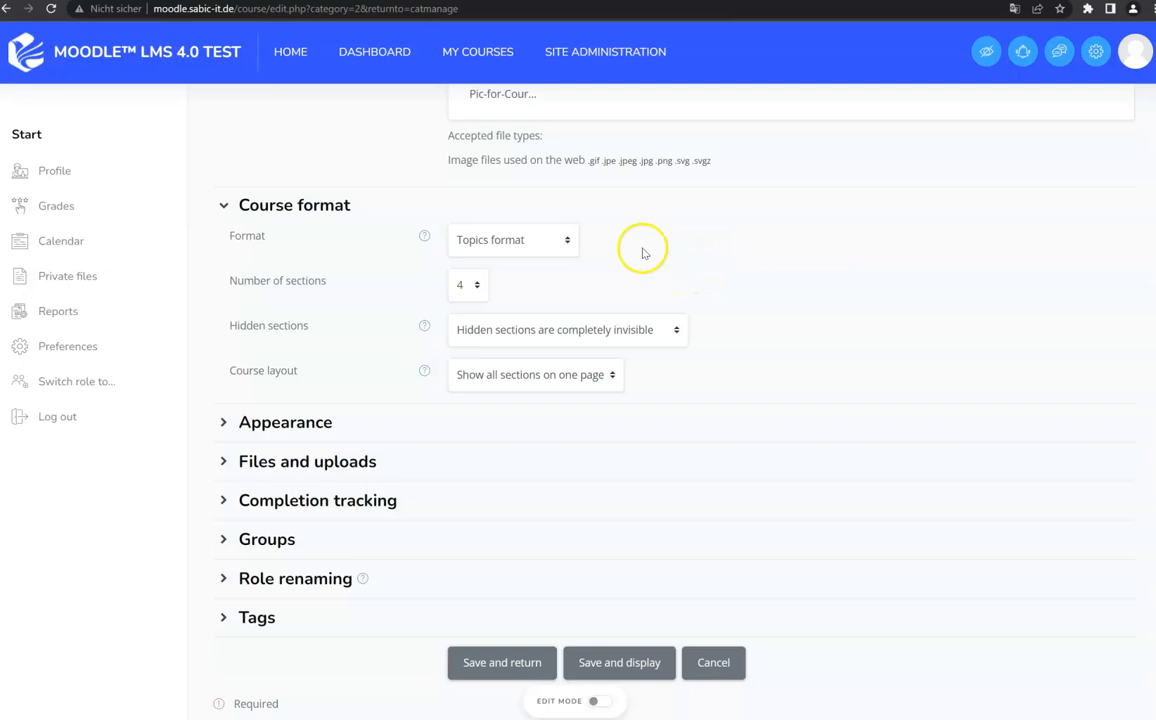
click(563, 240)
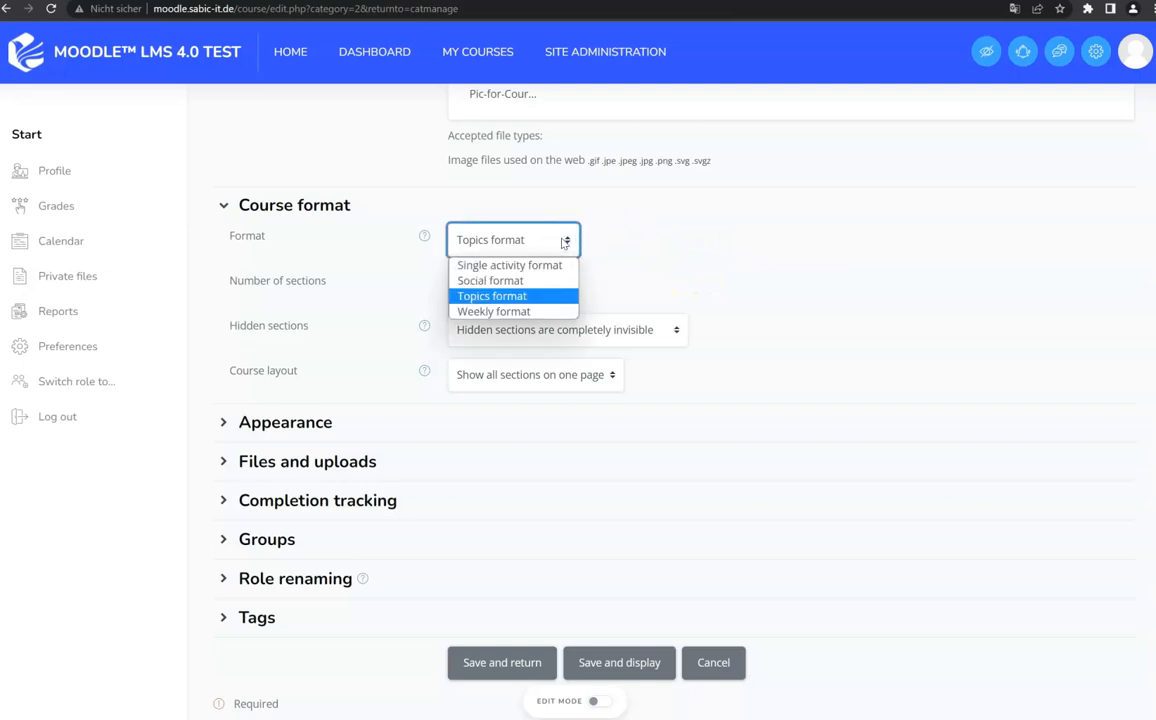
click(535, 300)
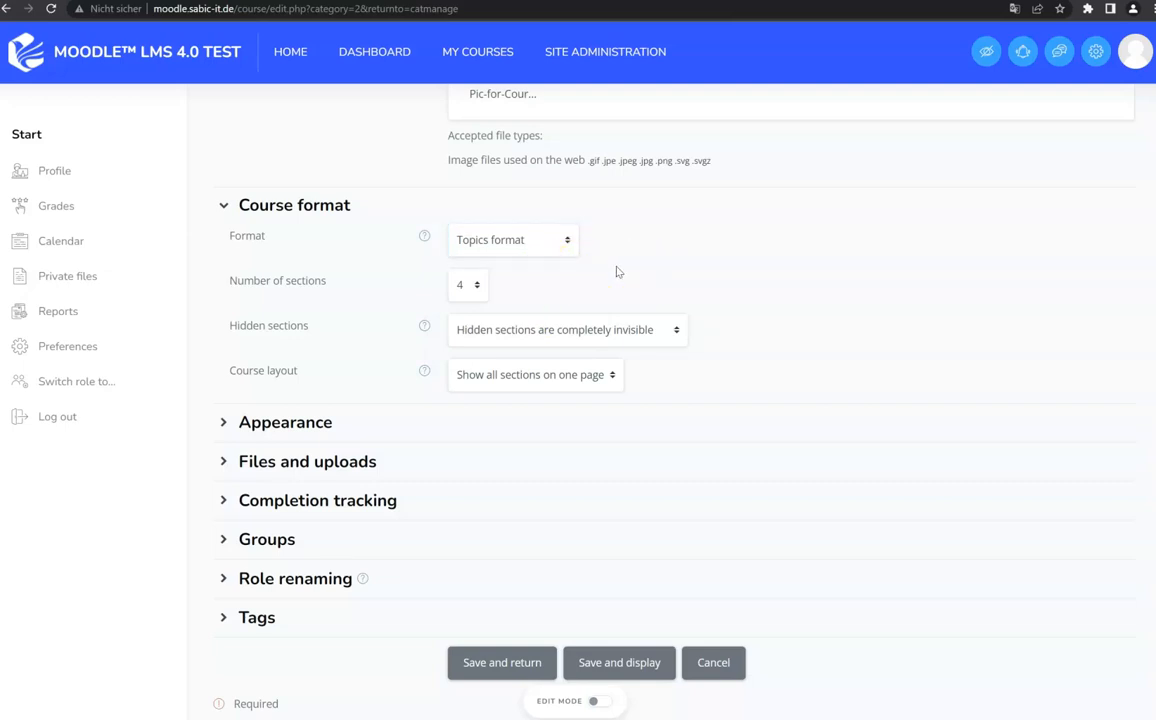
click(542, 241)
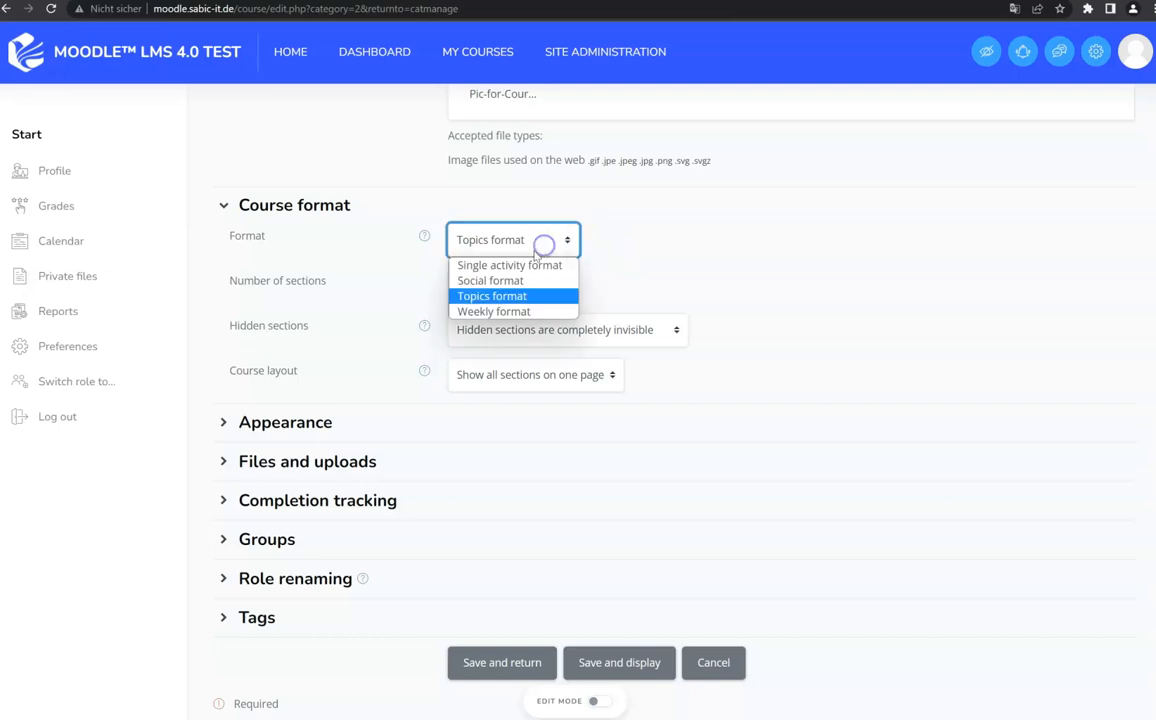
click(501, 317)
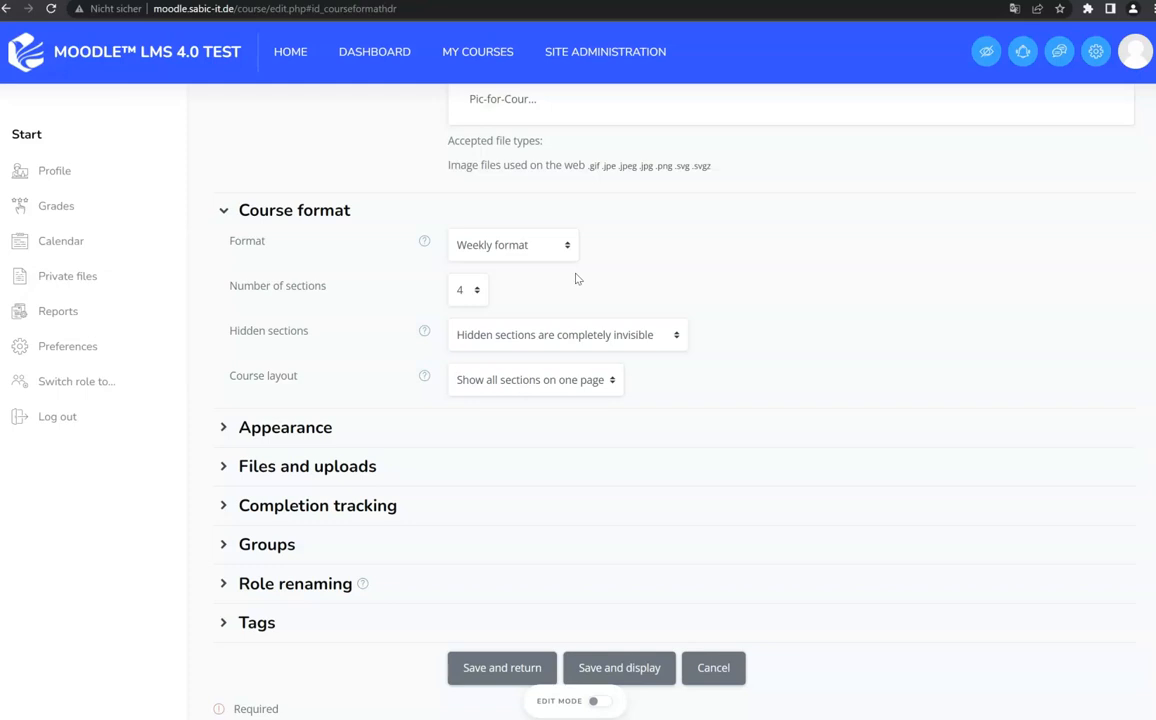
click(524, 245)
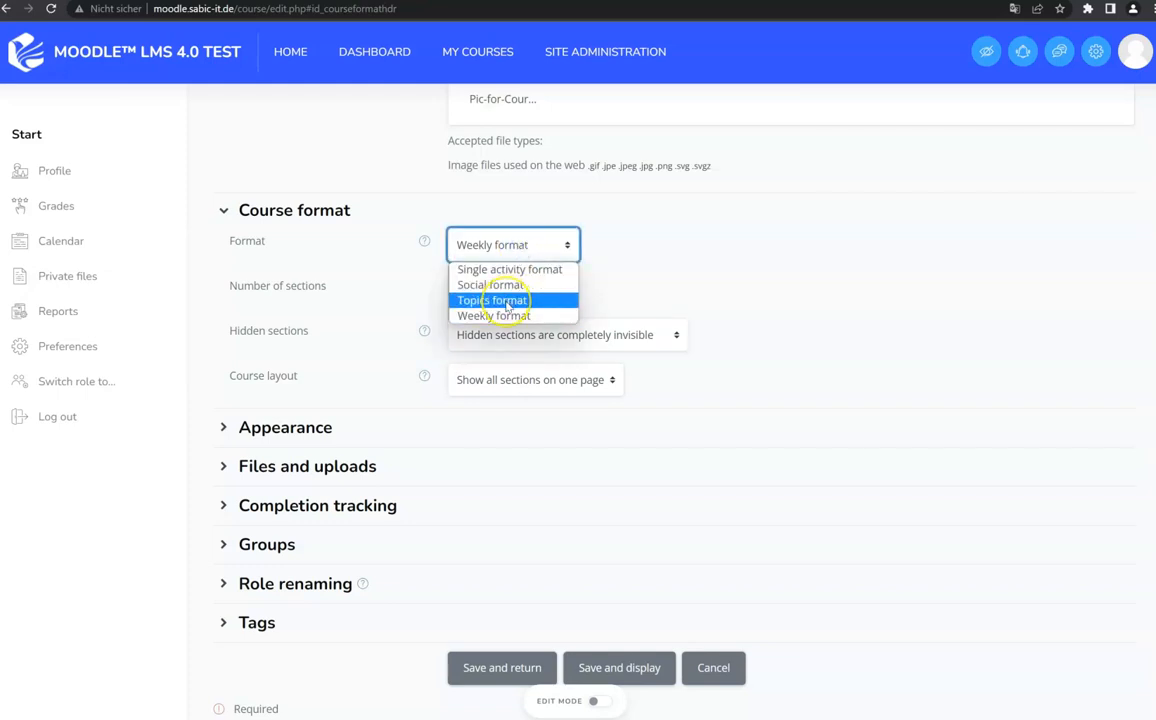
click(500, 313)
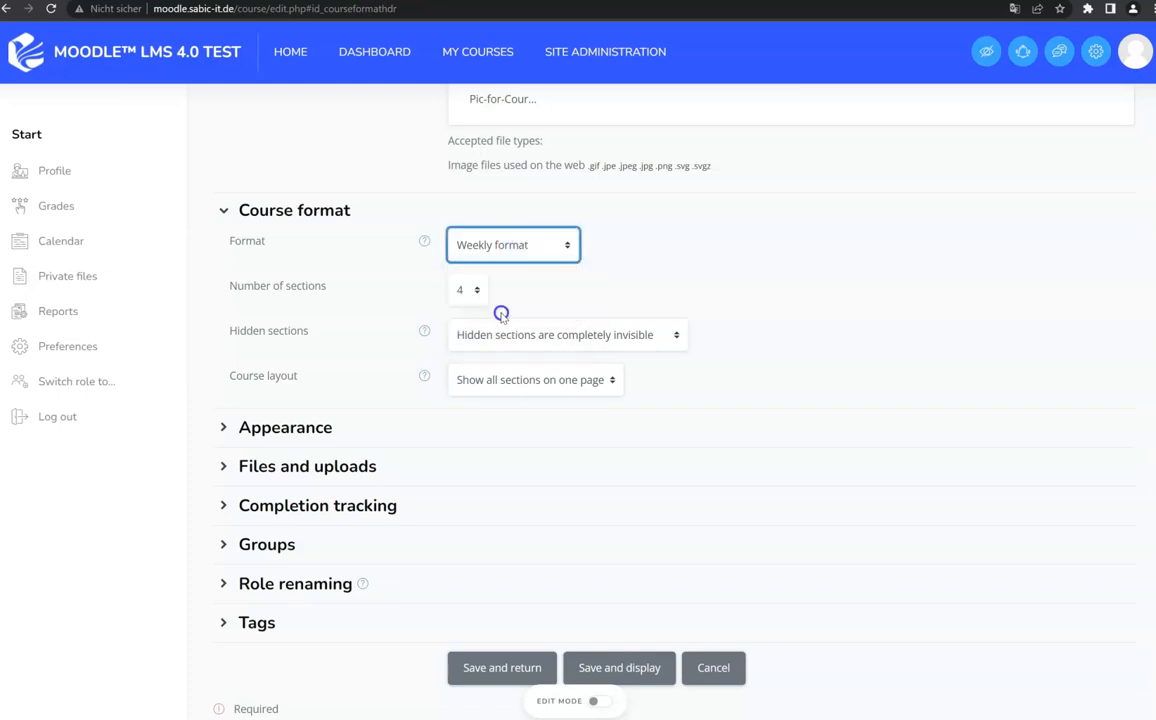
Set the number of sections to 7 and choose "Hidden sections are completely invisible" for hidden sections.
click(466, 292)
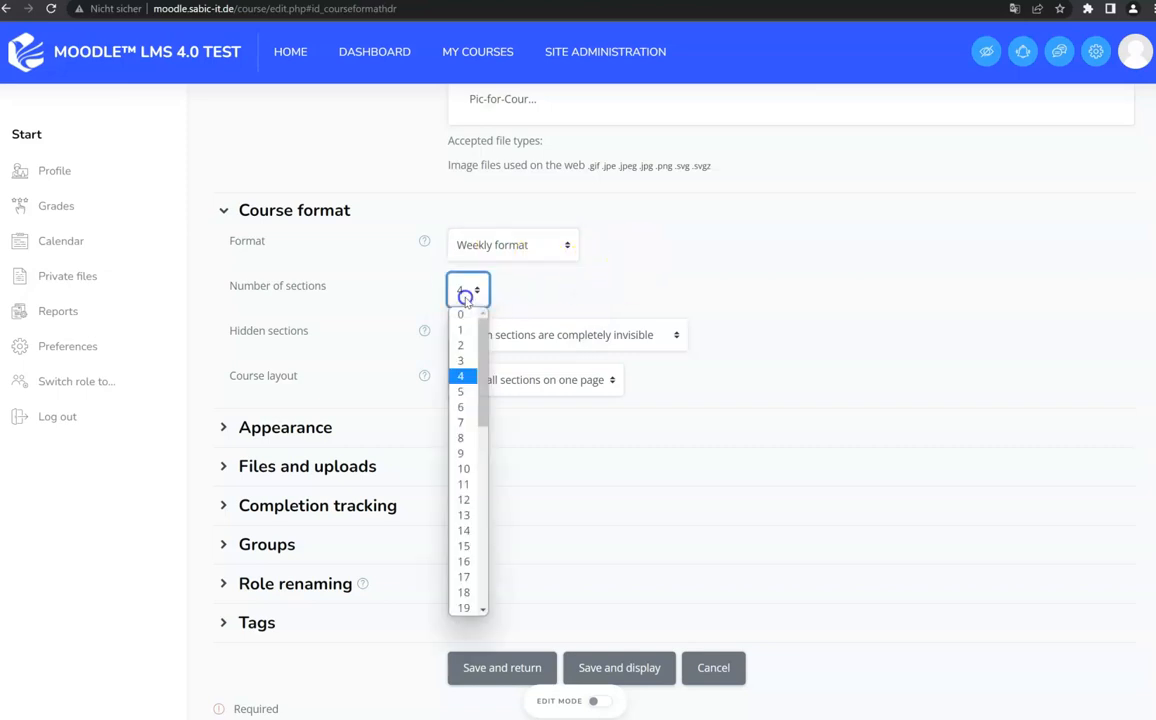
drag(482, 395, 485, 335)
click(463, 400)
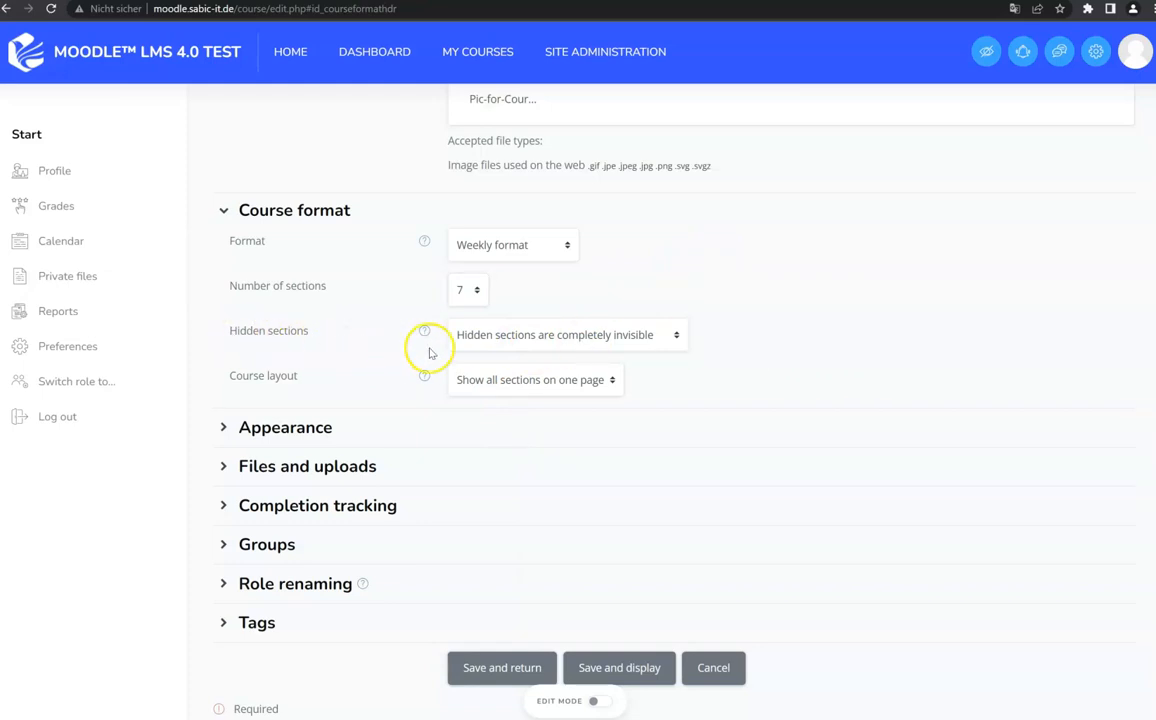
click(530, 346)
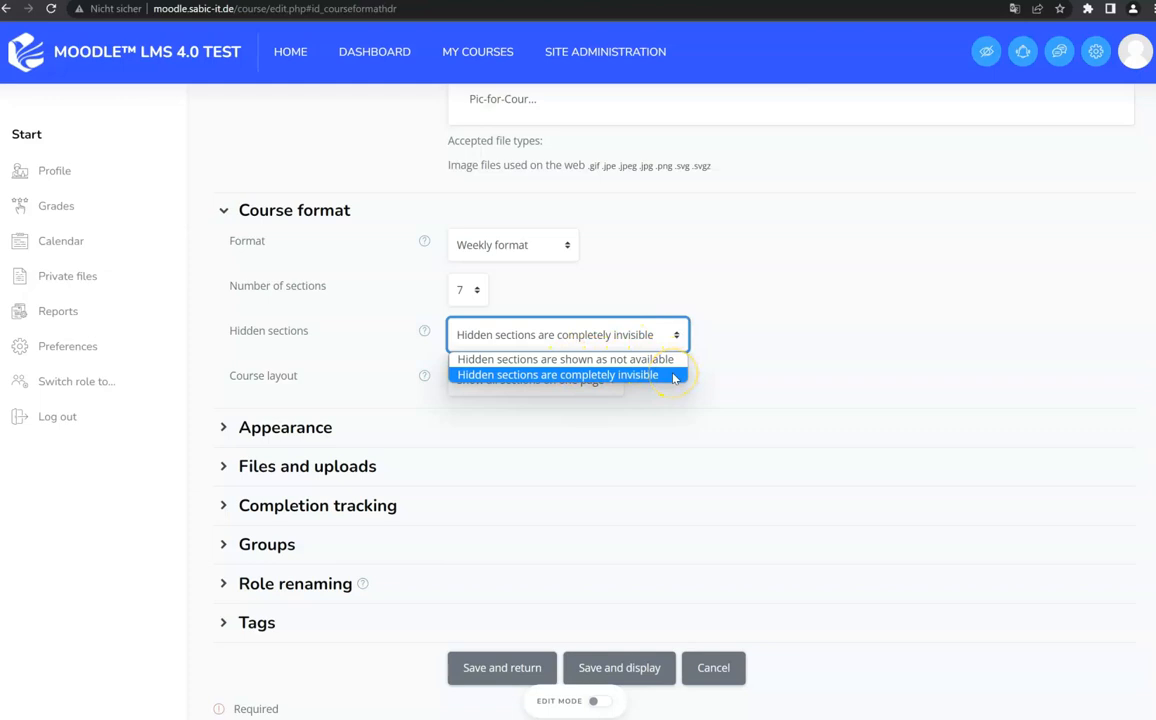
click(665, 376)
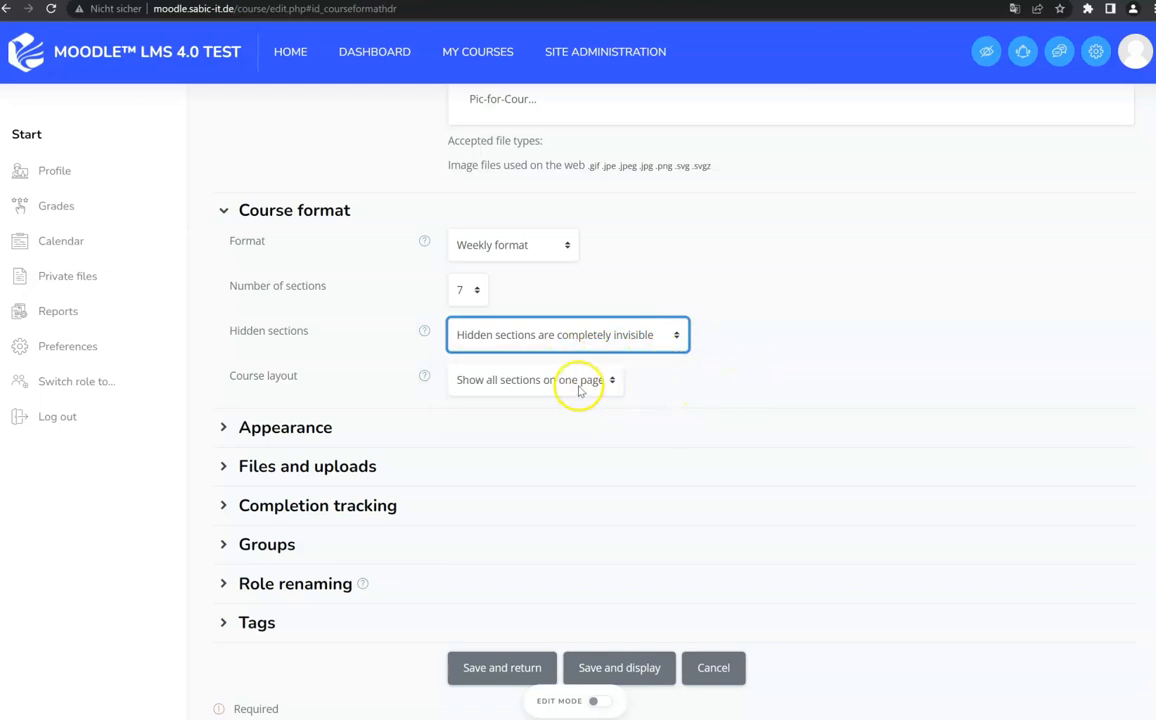
Set the course layout to "Show one section per page".
click(517, 383)
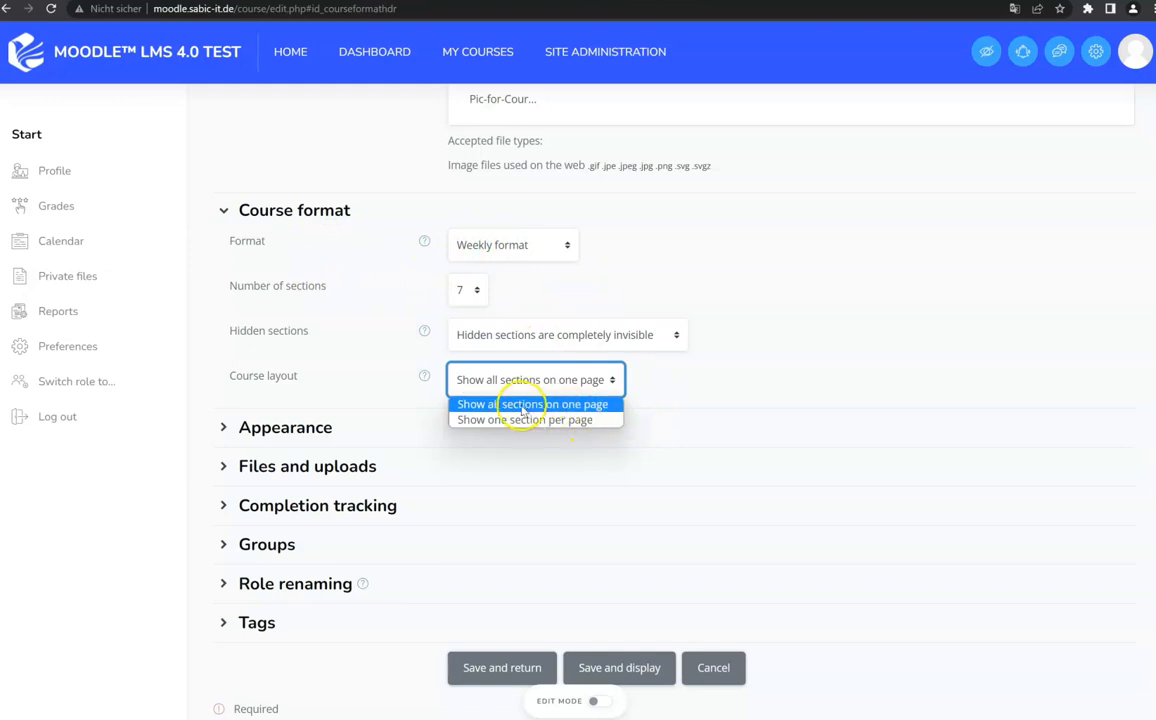
click(594, 421)
click(682, 408)
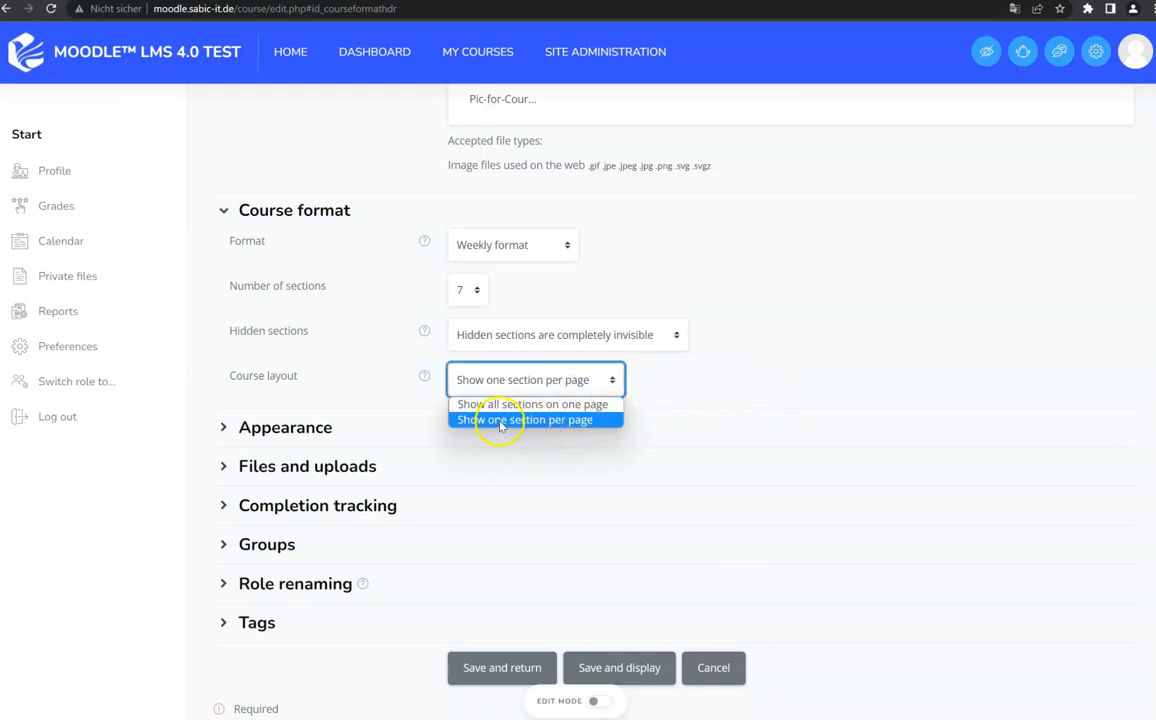
click(570, 419)
Expand the Appearance section of the course settings.
scroll(750, 405, down, 1)
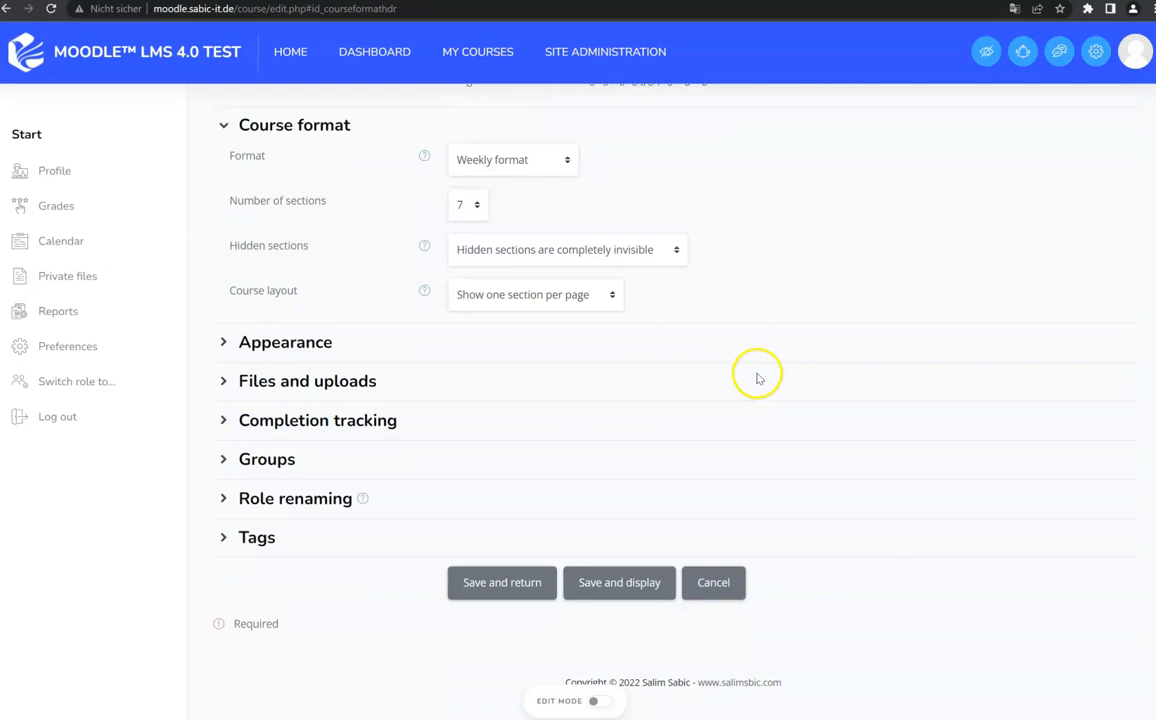
click(320, 352)
scroll(769, 292, down, 1)
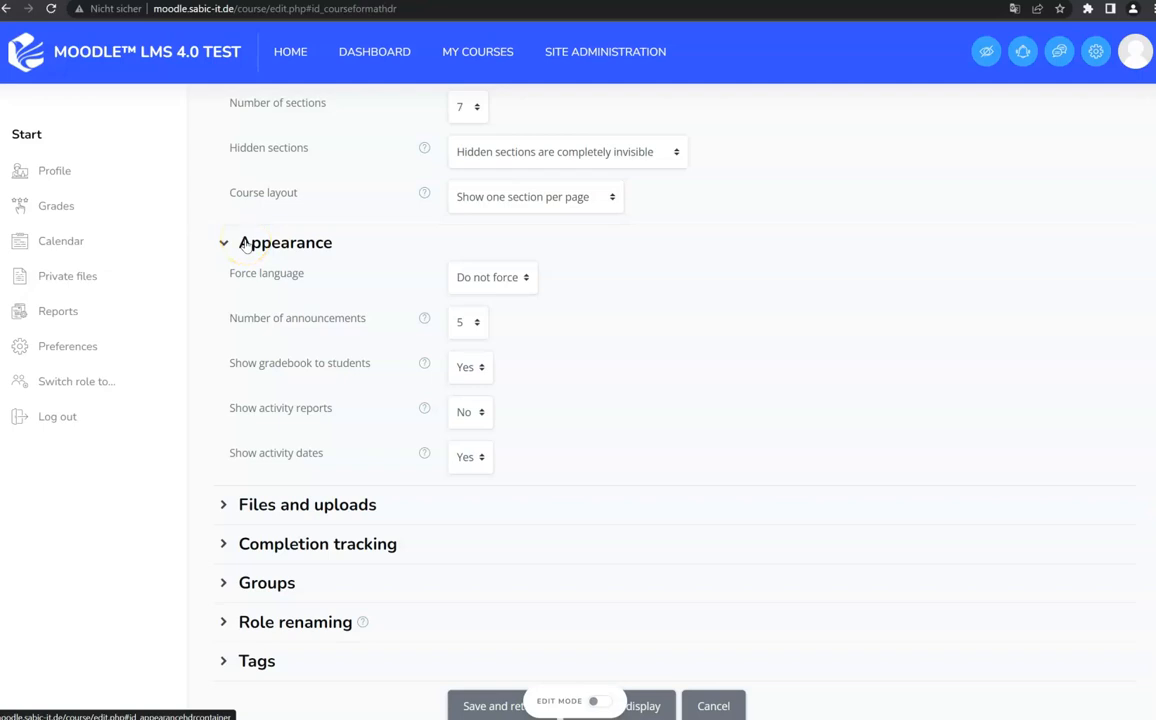
Switch the Force language setting to English (en) and back to Do not force.
click(525, 279)
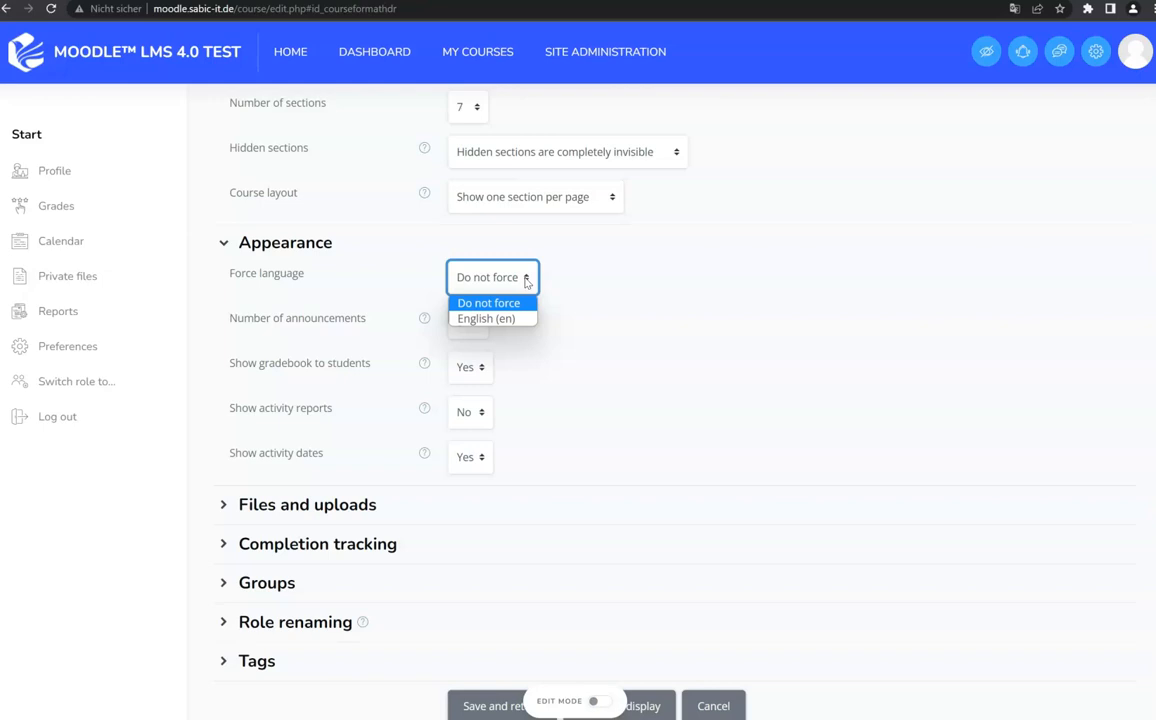
click(506, 318)
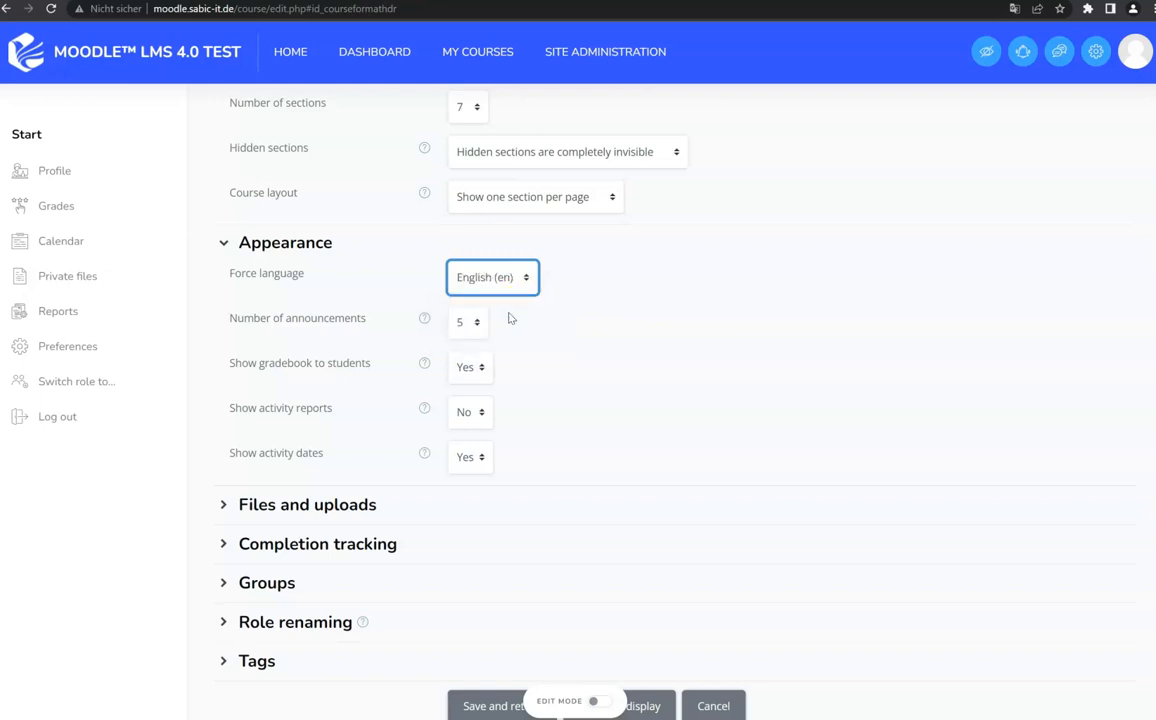
click(505, 288)
click(507, 302)
Set the number of announcements to 0 in the Appearance settings.
scroll(576, 335, down, 2)
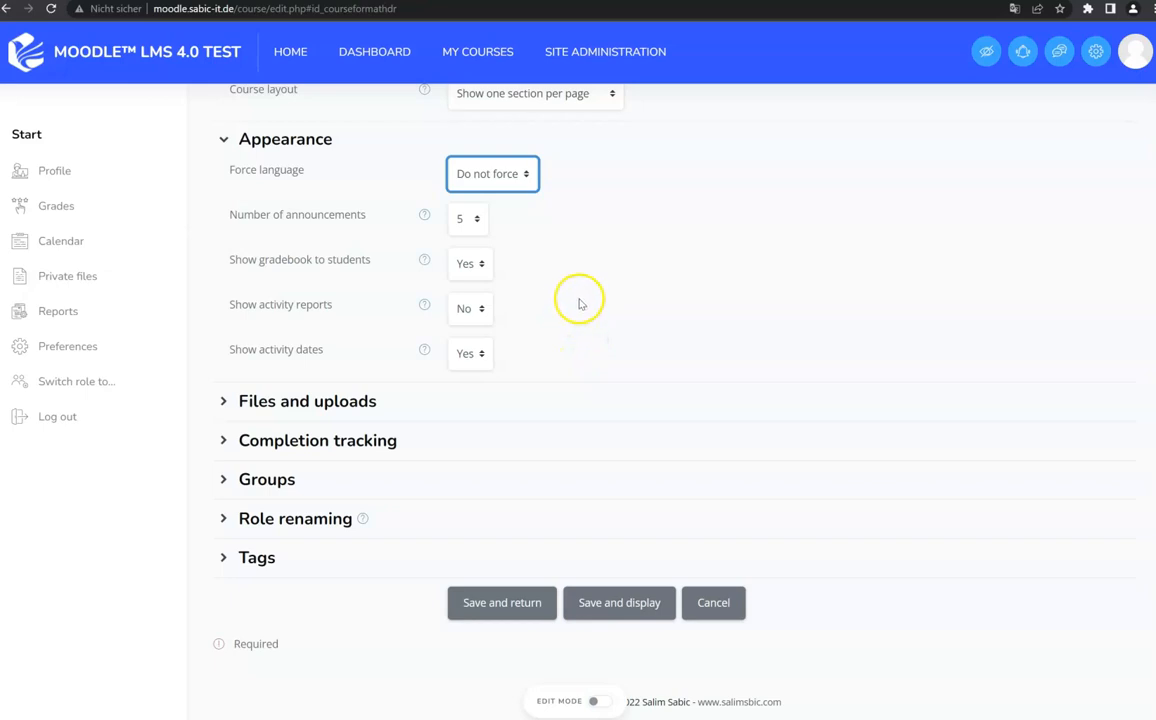
click(490, 432)
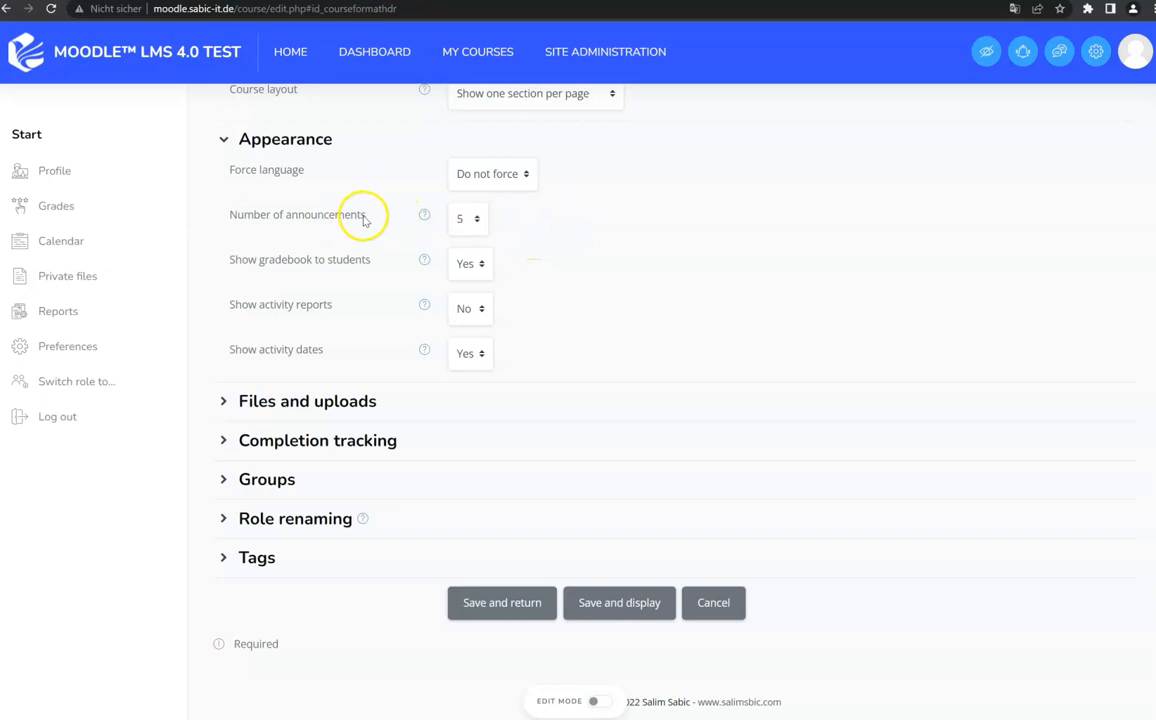
drag(229, 216, 367, 222)
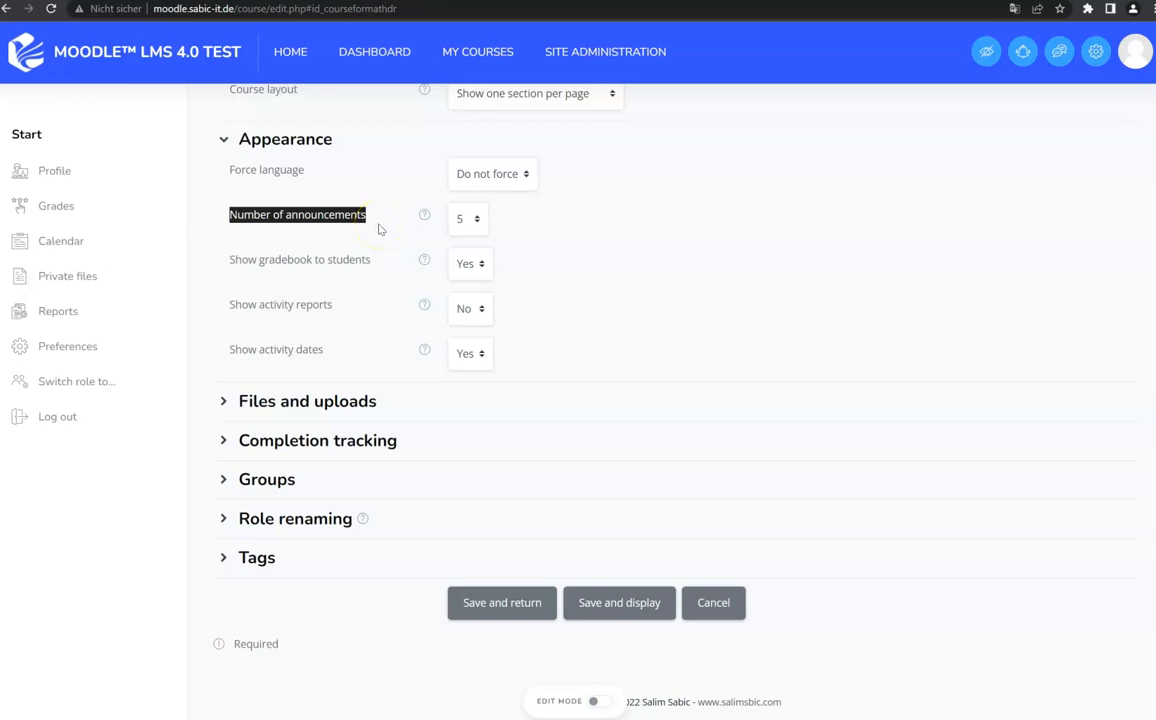
click(467, 218)
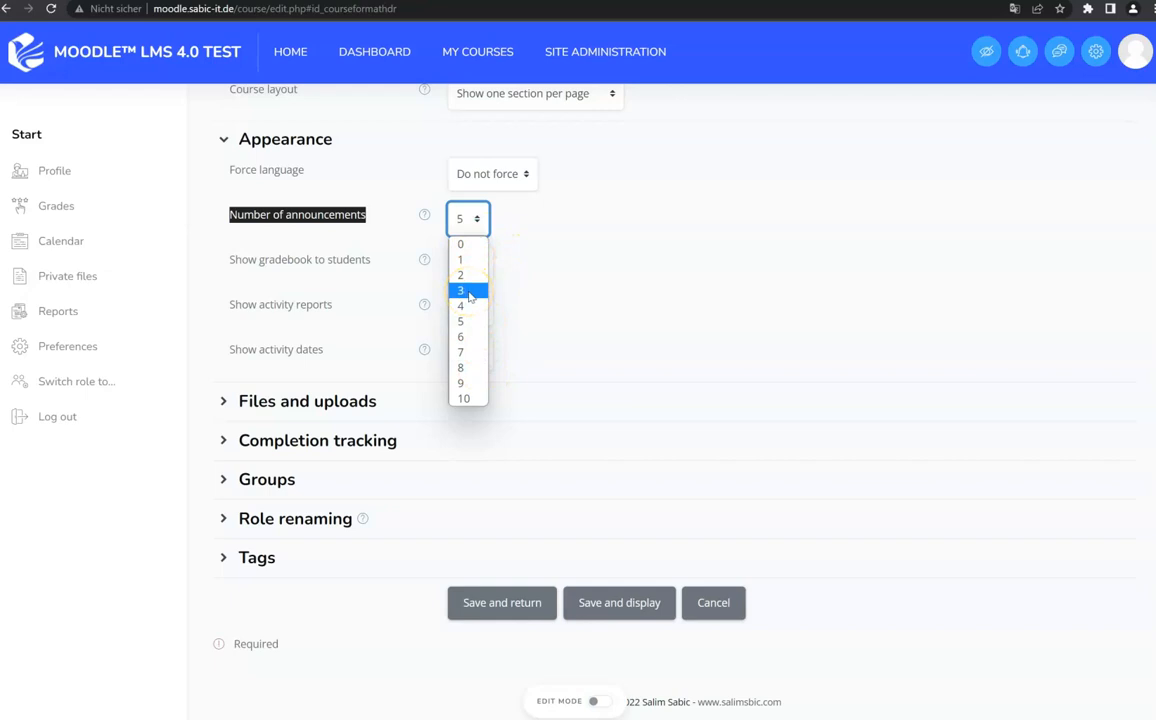
click(463, 246)
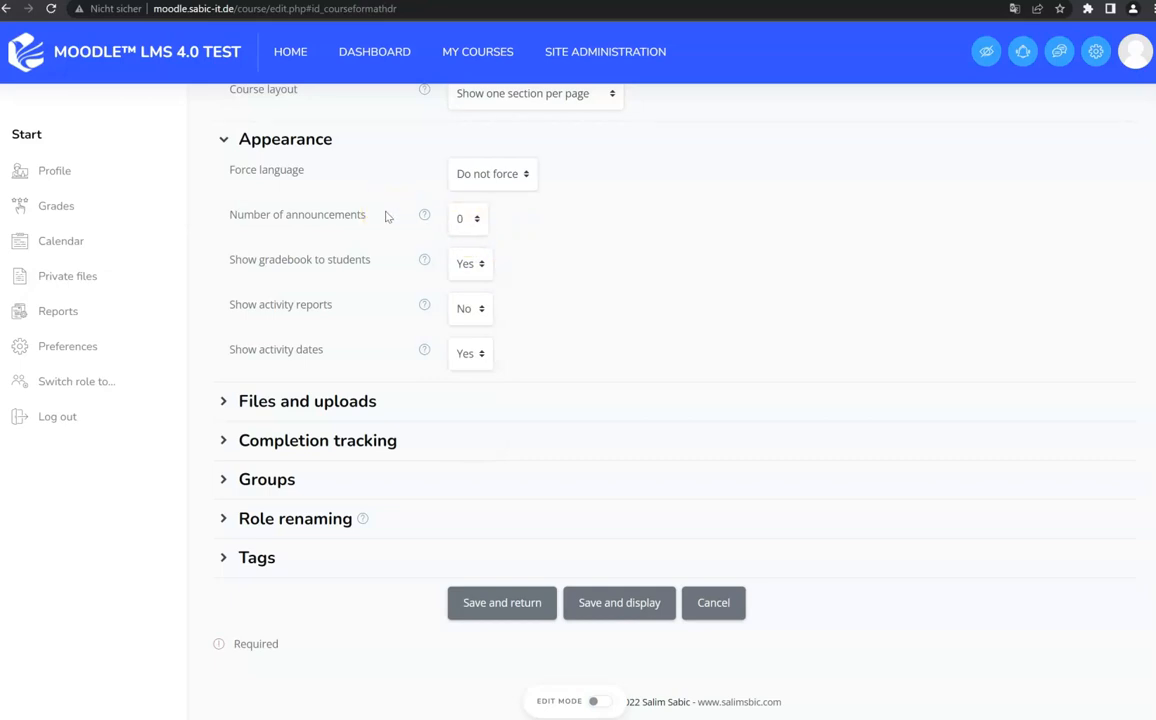
click(462, 220)
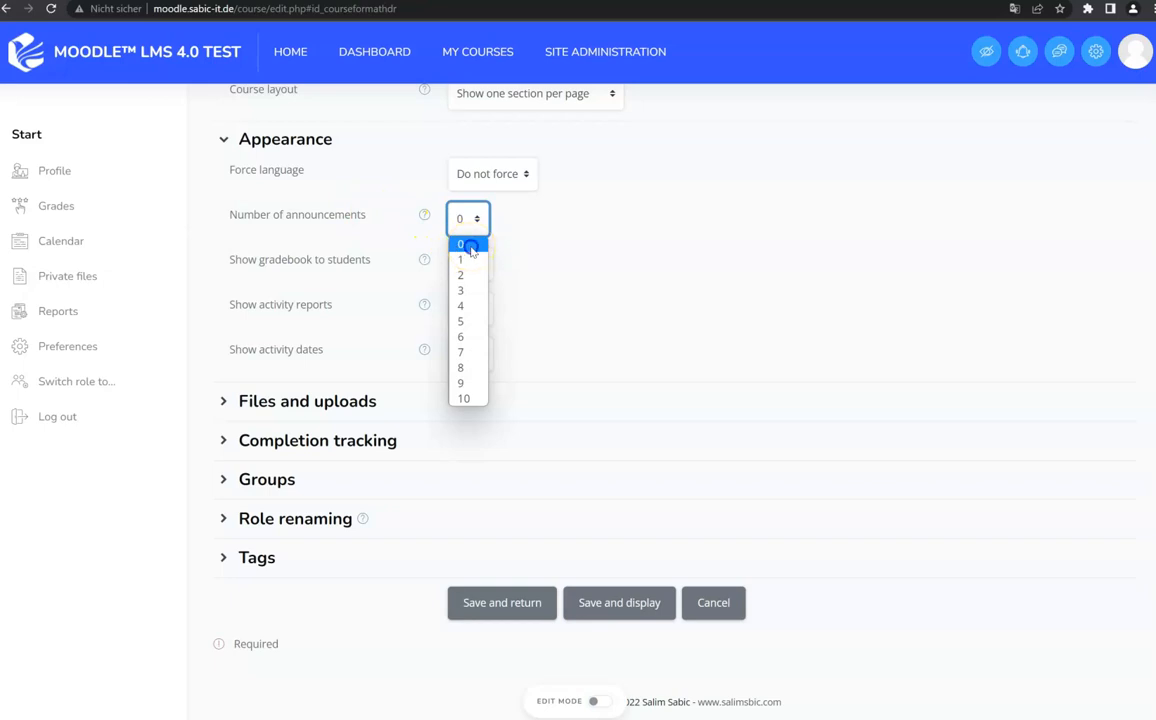
click(521, 240)
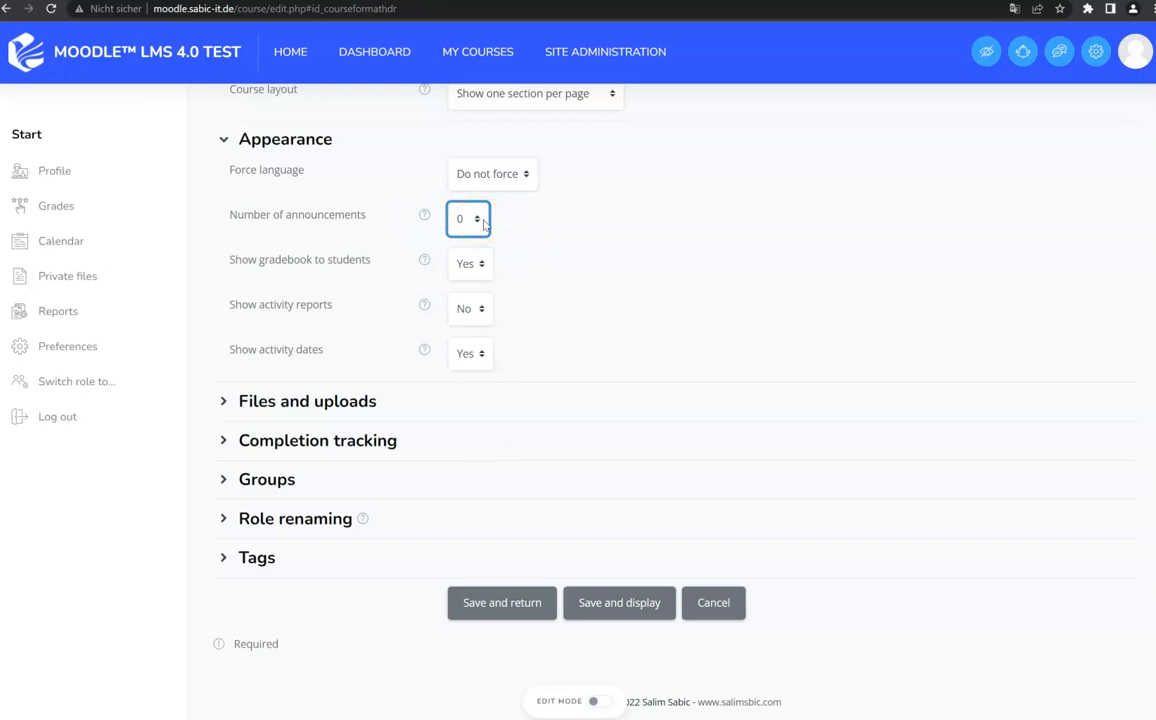
Set the number of announcements to 3 in the Appearance settings.
click(479, 221)
click(477, 290)
click(591, 244)
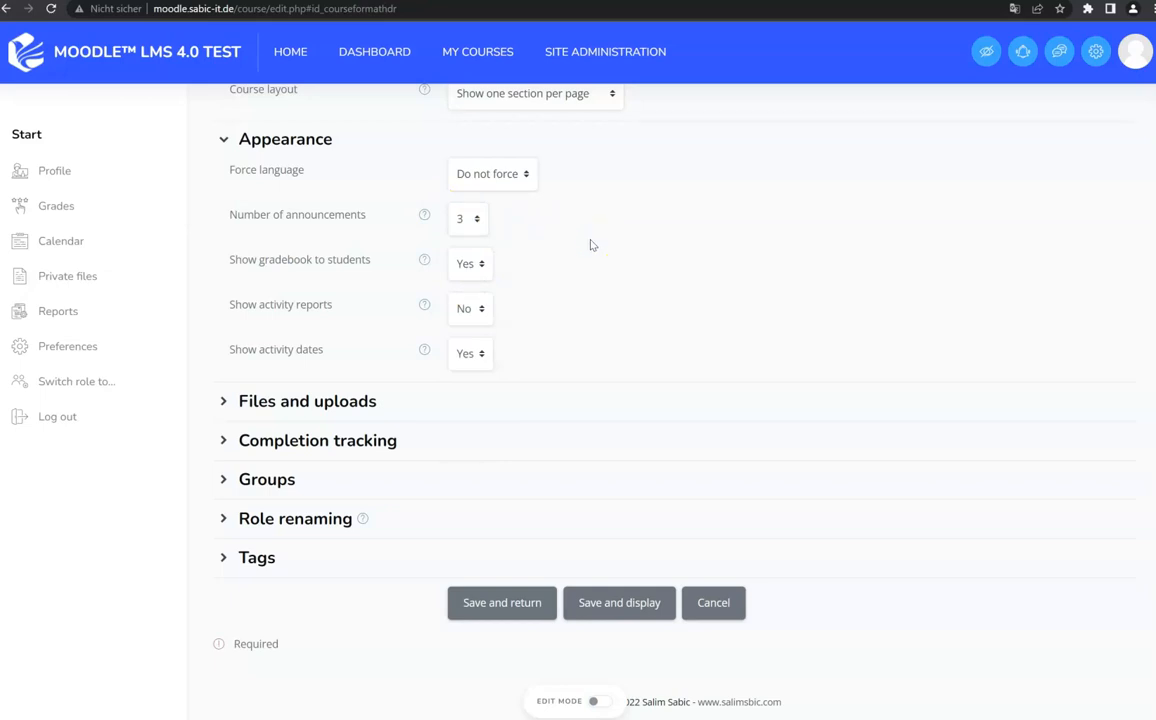
click(611, 240)
drag(228, 261, 374, 261)
click(377, 265)
click(468, 266)
click(554, 292)
Set Show activity reports to Yes in the Appearance settings.
scroll(345, 305, down, 1)
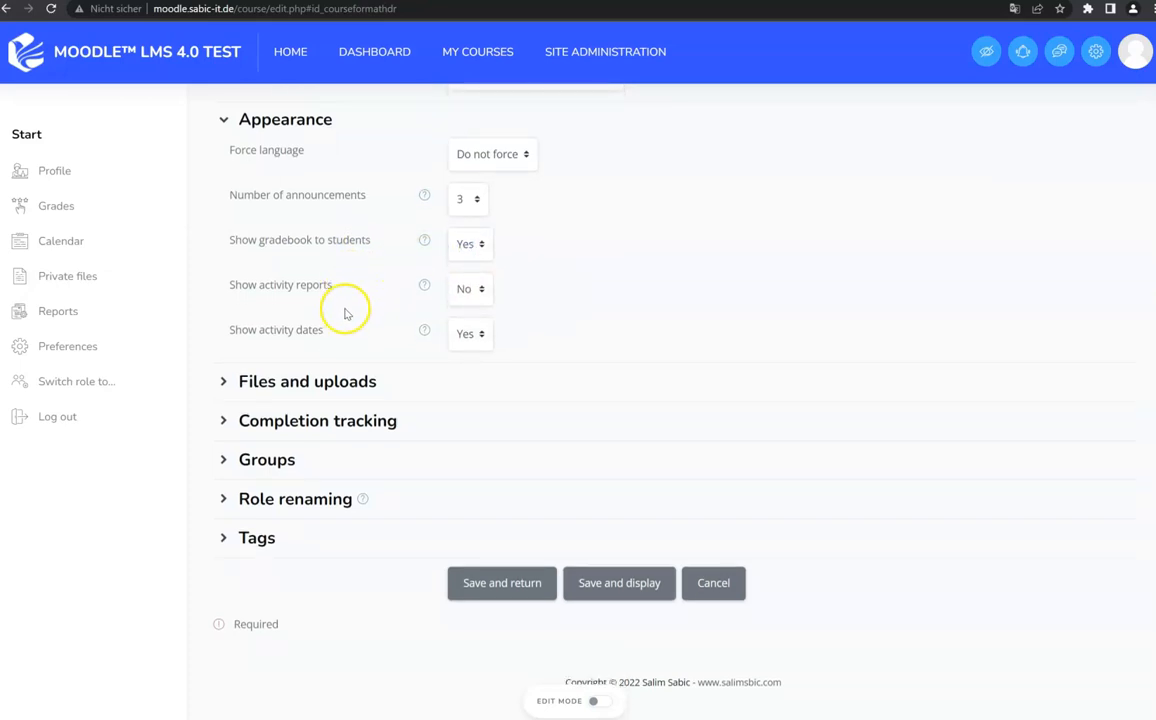
click(481, 290)
click(483, 330)
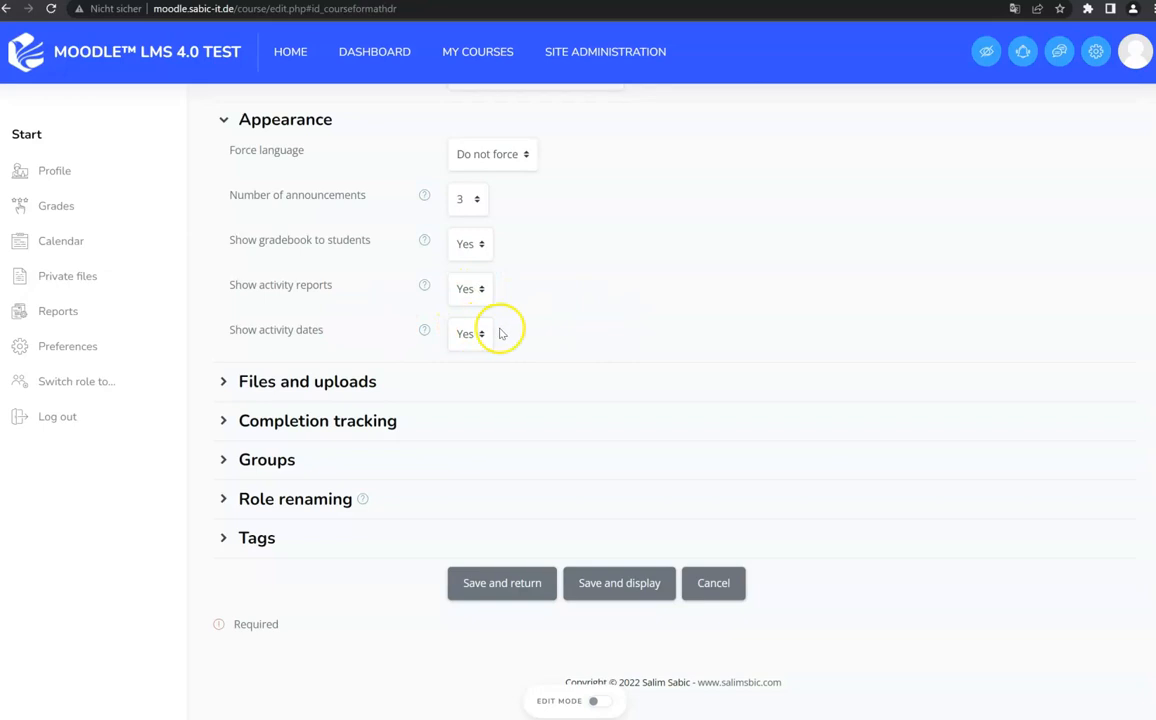
click(464, 334)
click(464, 334)
Expand Files and uploads, set the maximum upload size to 1 GB, and collapse the section.
click(343, 383)
scroll(550, 328, down, 1)
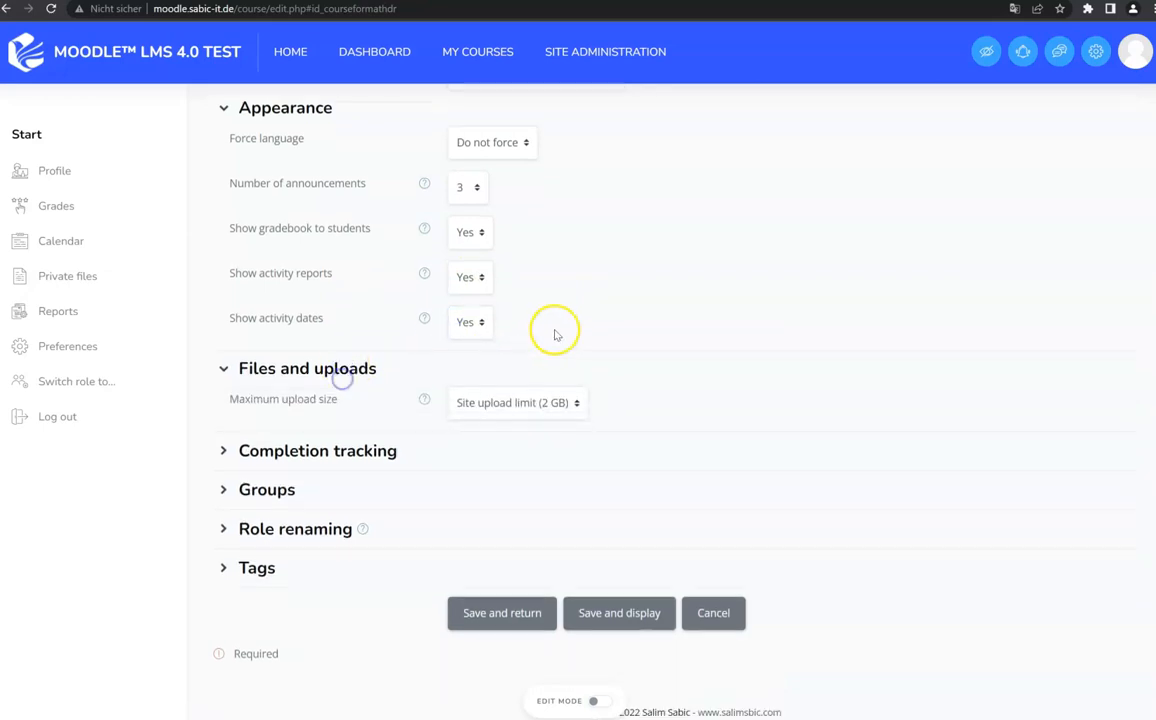
click(558, 370)
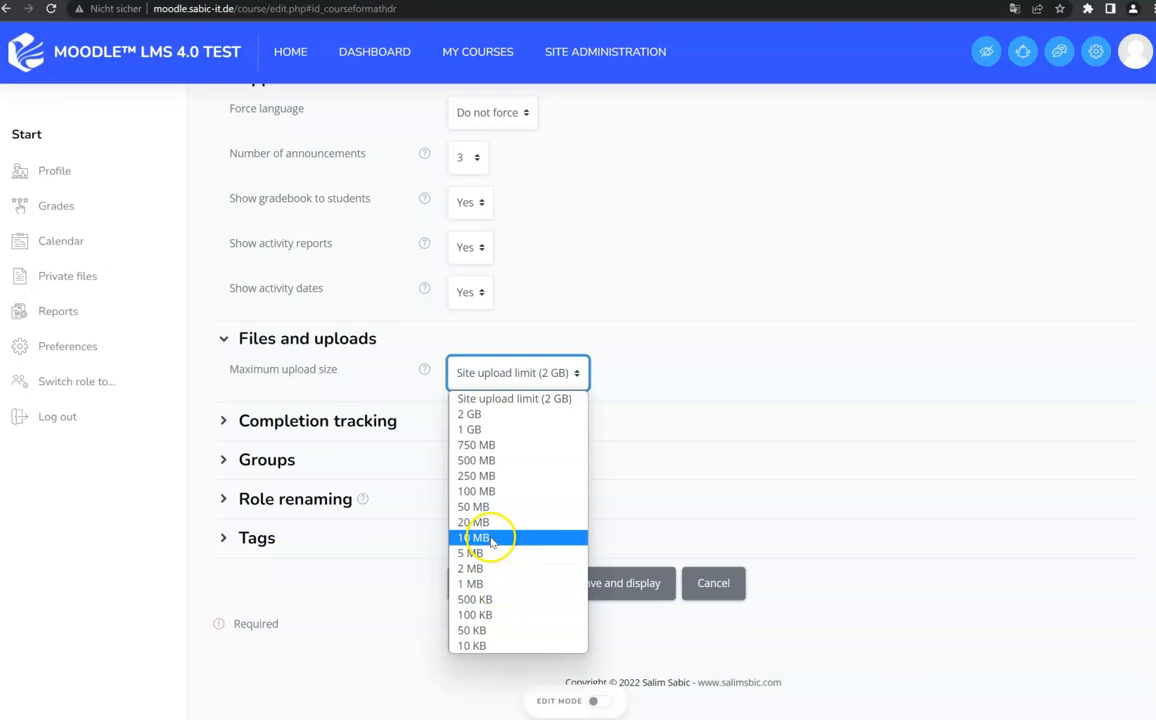
click(514, 421)
click(544, 377)
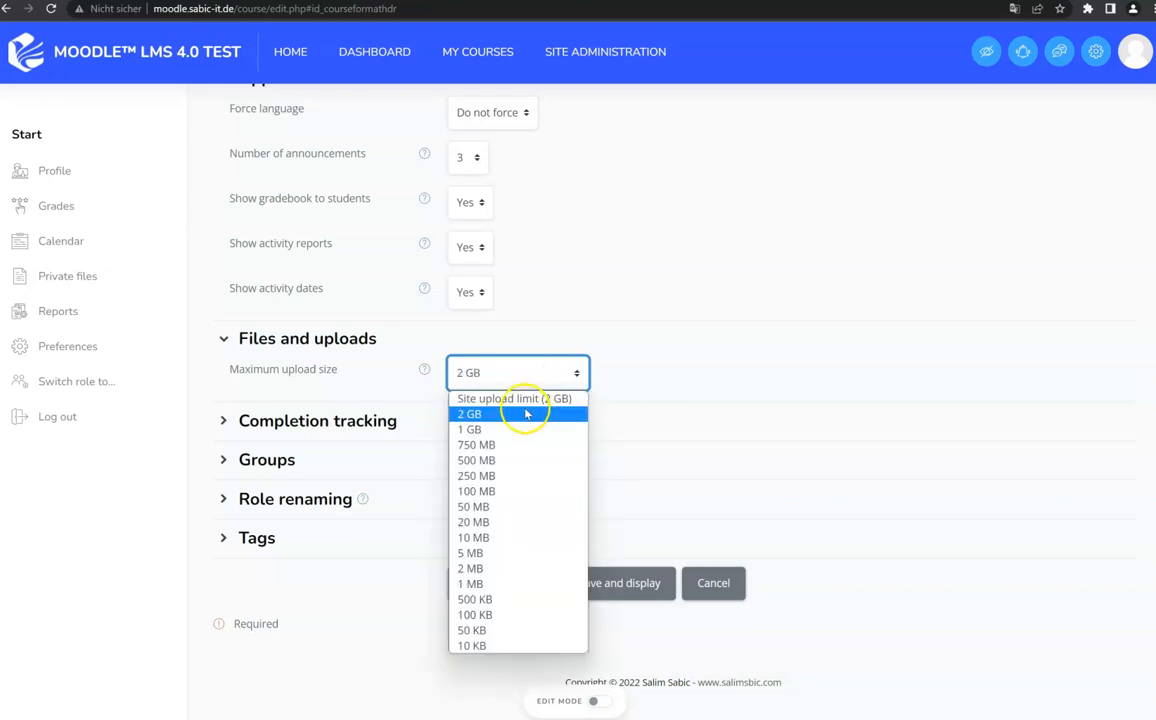
click(524, 413)
click(480, 378)
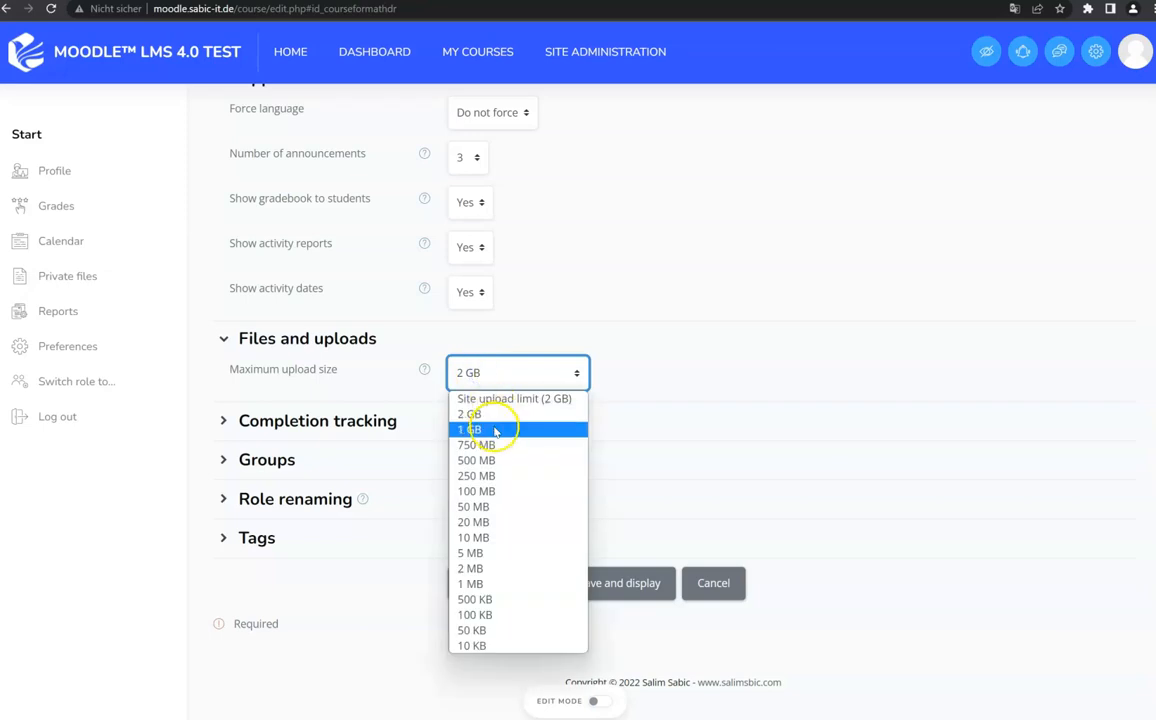
click(498, 431)
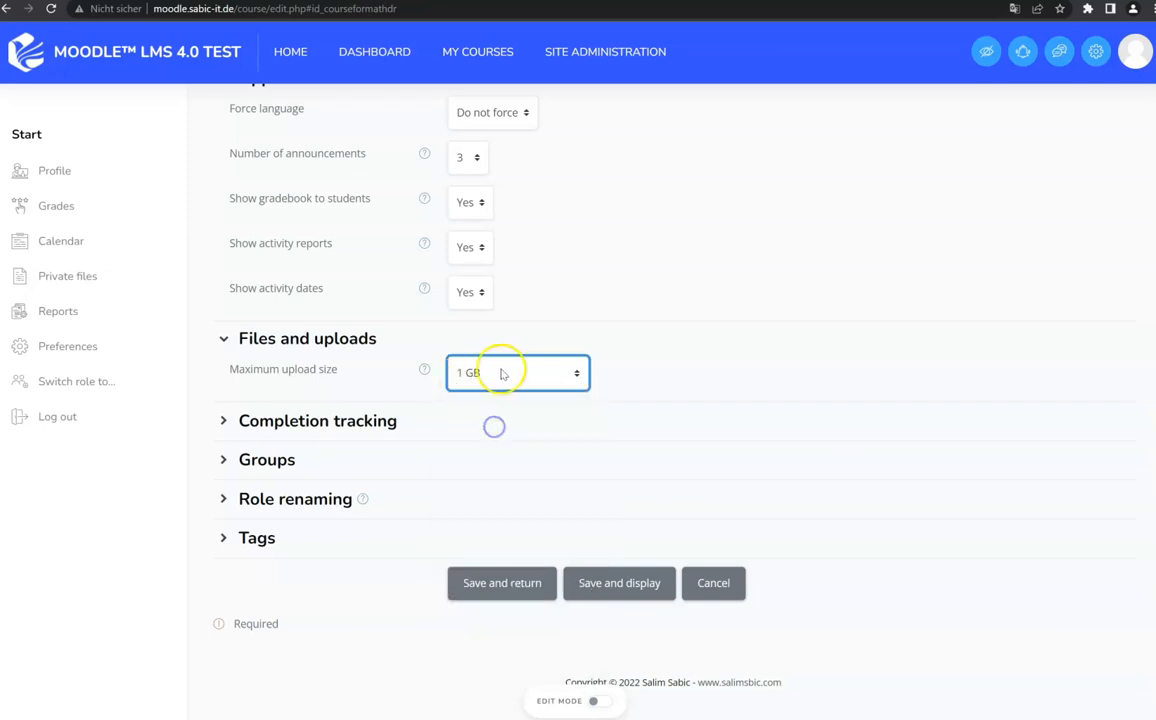
click(308, 339)
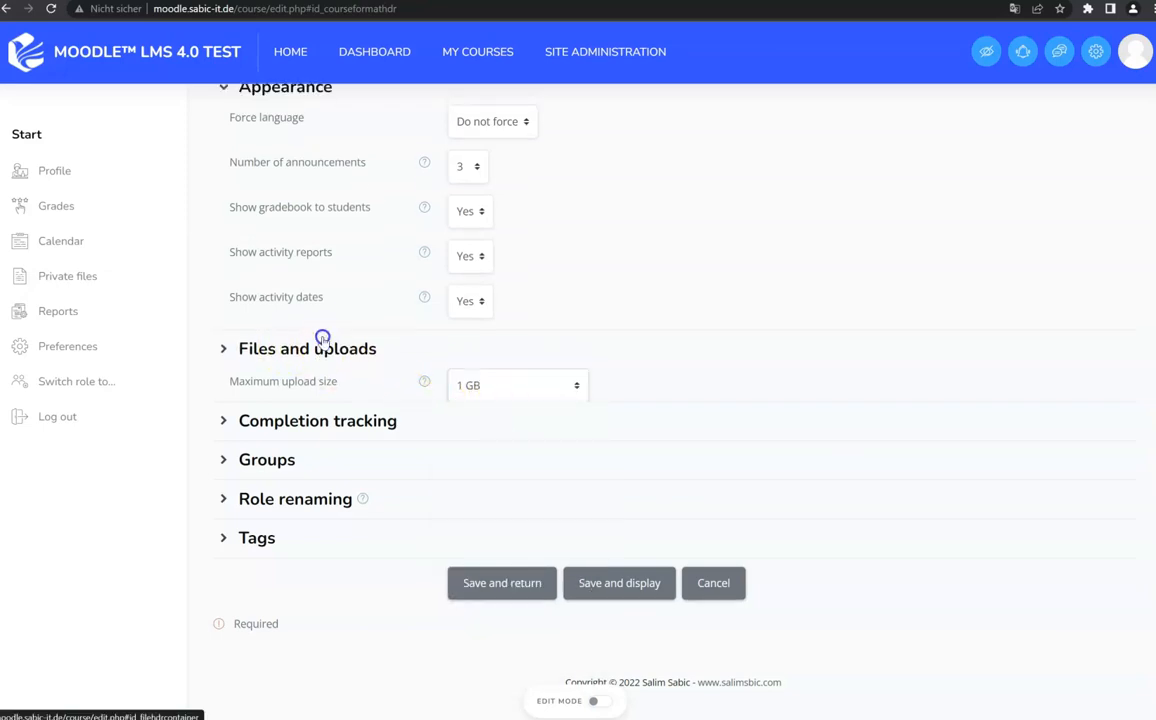
Expand Completion tracking and switch Enable completion tracking to No and back to Yes.
scroll(340, 337, up, 1)
scroll(645, 387, down, 1)
click(328, 423)
scroll(674, 322, down, 1)
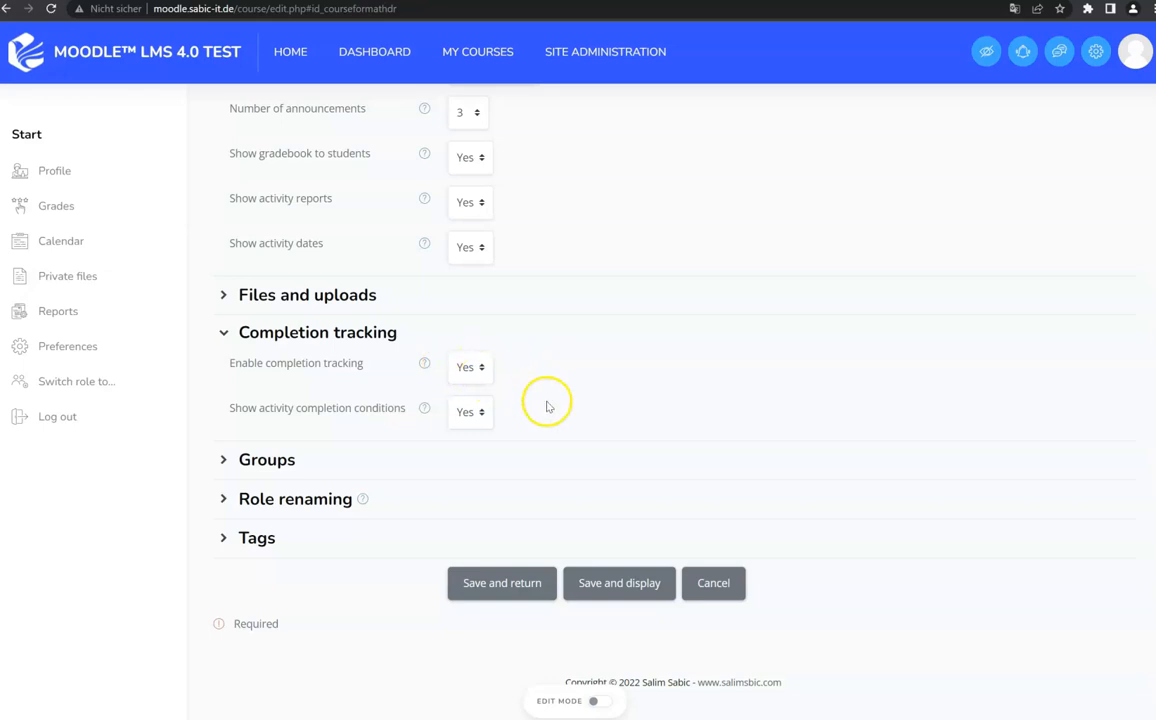
click(478, 369)
click(468, 393)
click(479, 410)
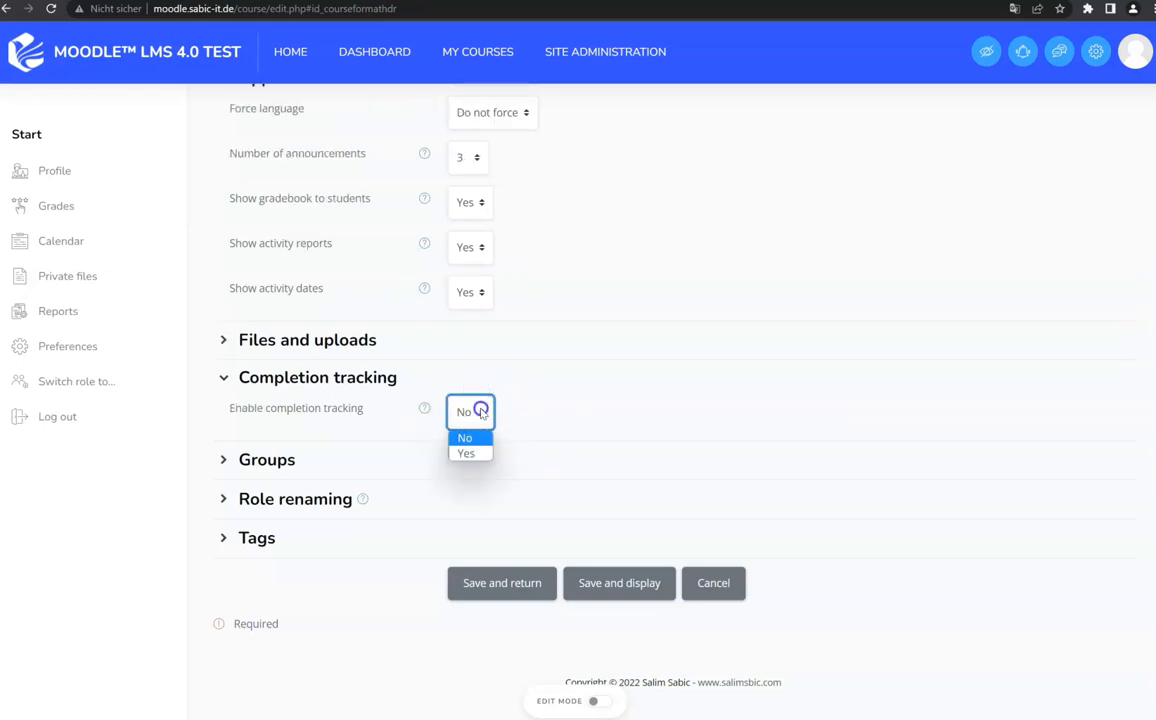
click(478, 454)
Expand the Groups section and look over the group mode, force group mode and default grouping options.
click(305, 459)
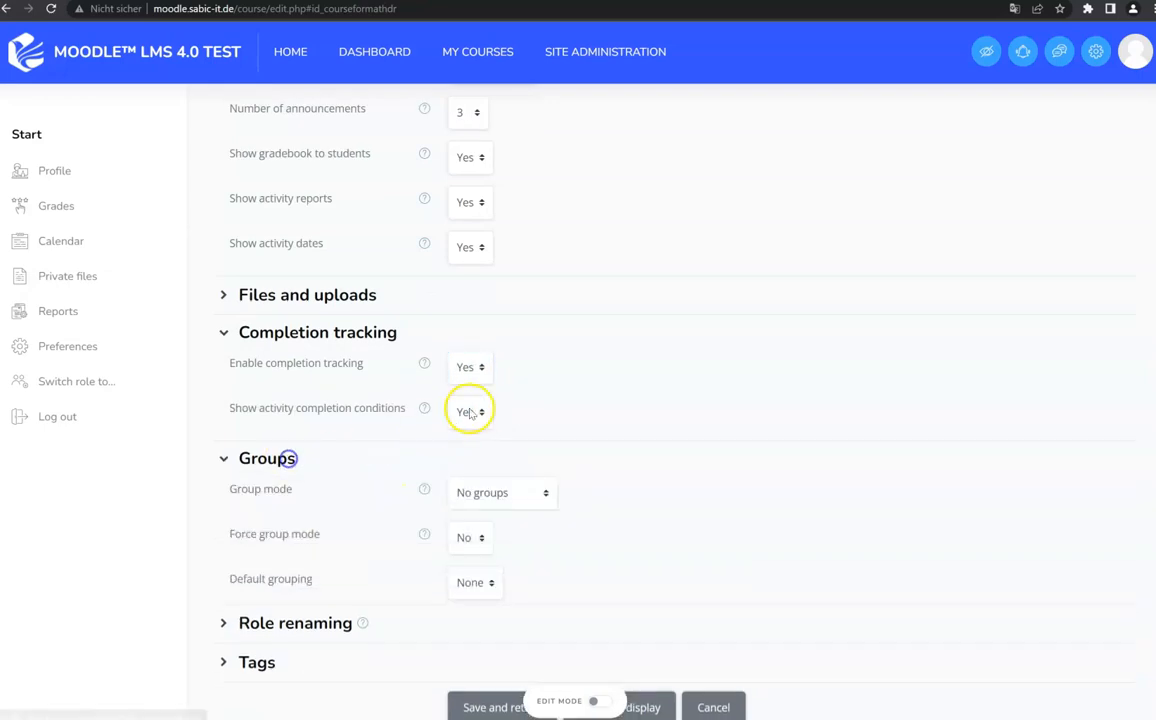
scroll(628, 362, down, 1)
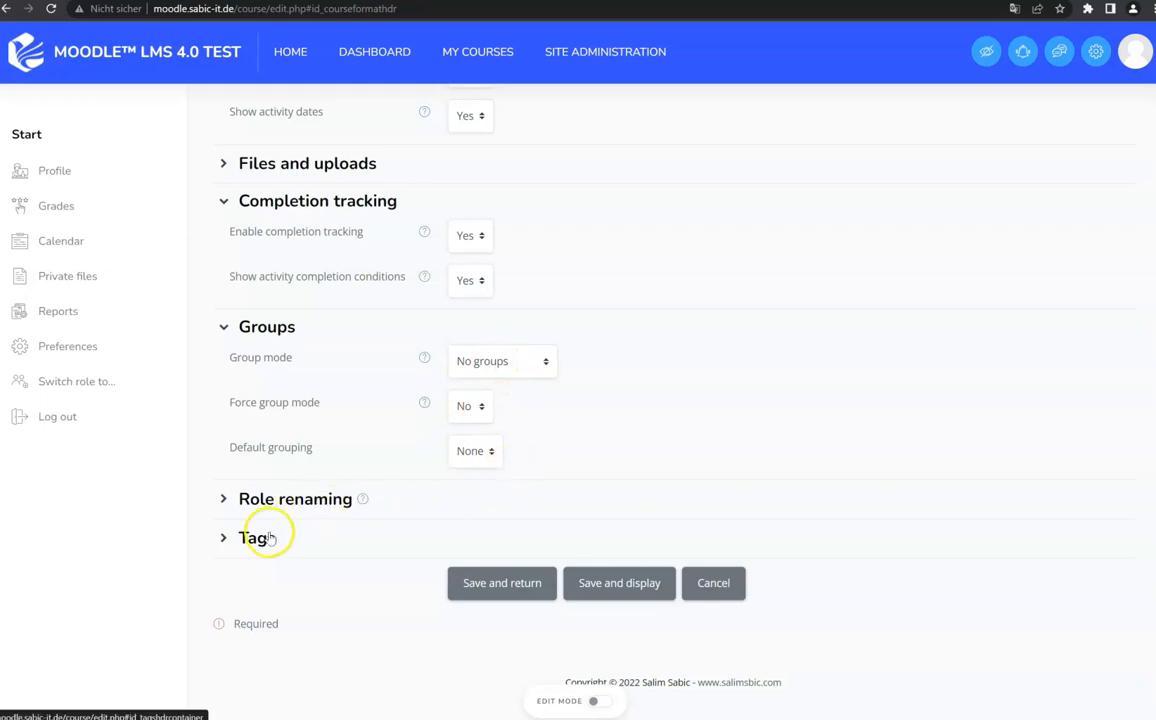
scroll(335, 480, up, 3)
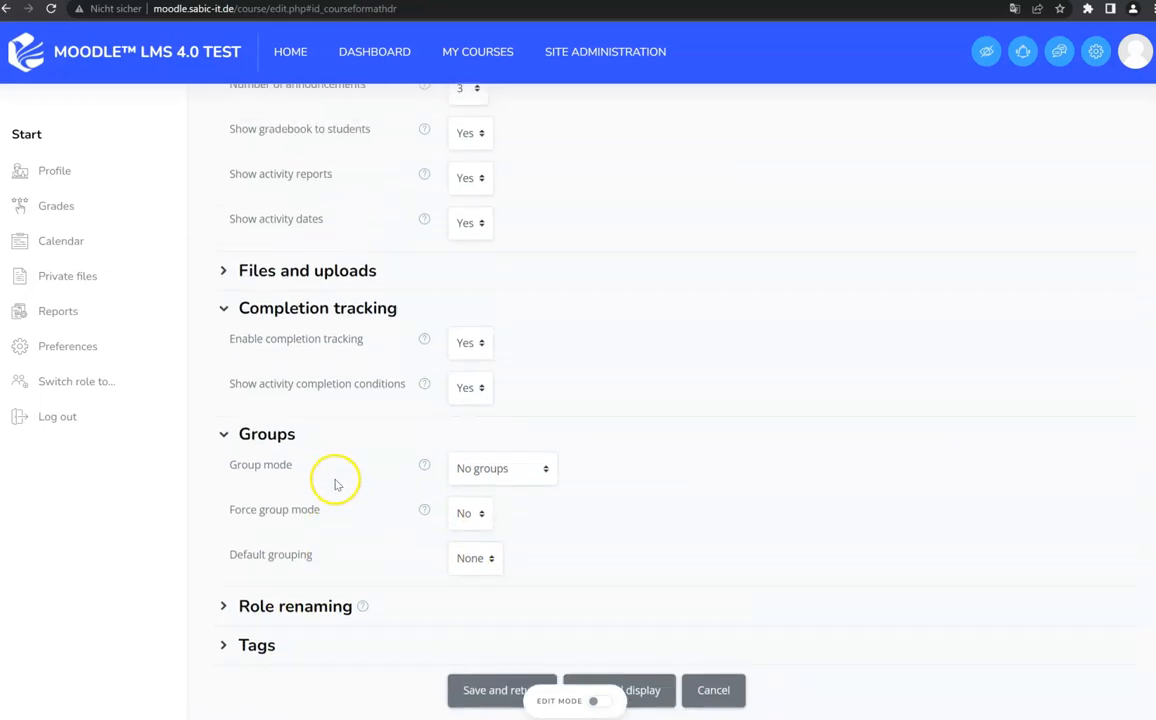
scroll(347, 401, up, 2)
Save the new course with its settings and display its course page.
scroll(347, 401, down, 5)
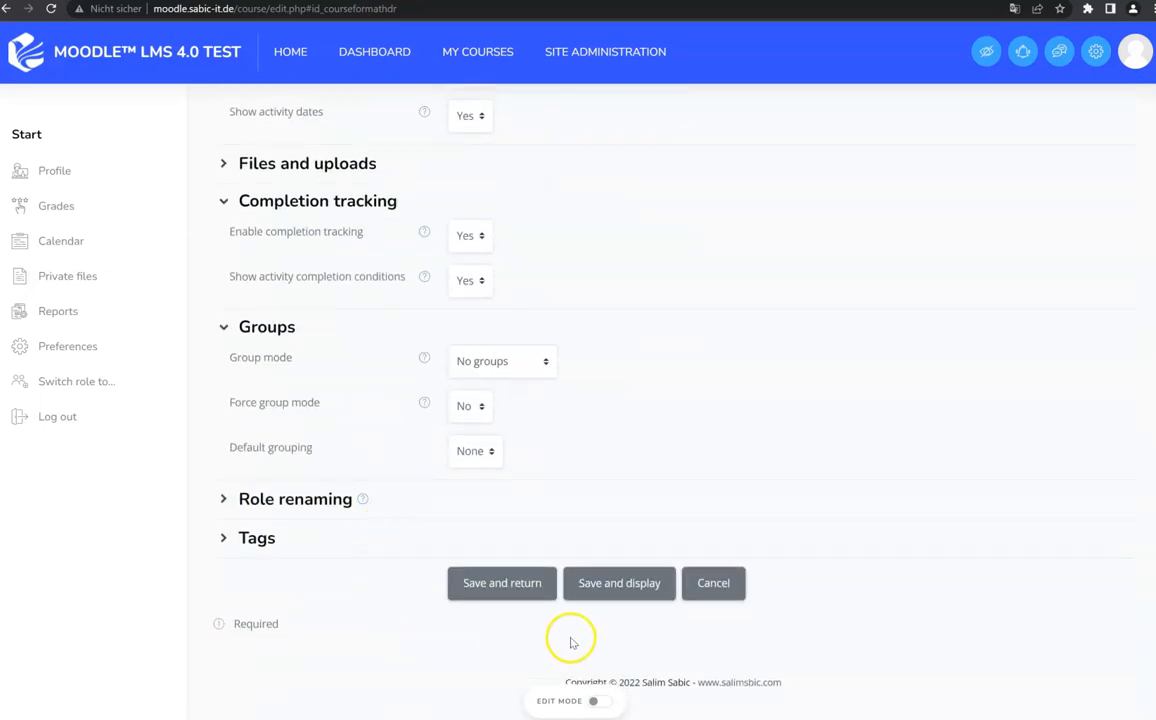
click(626, 592)
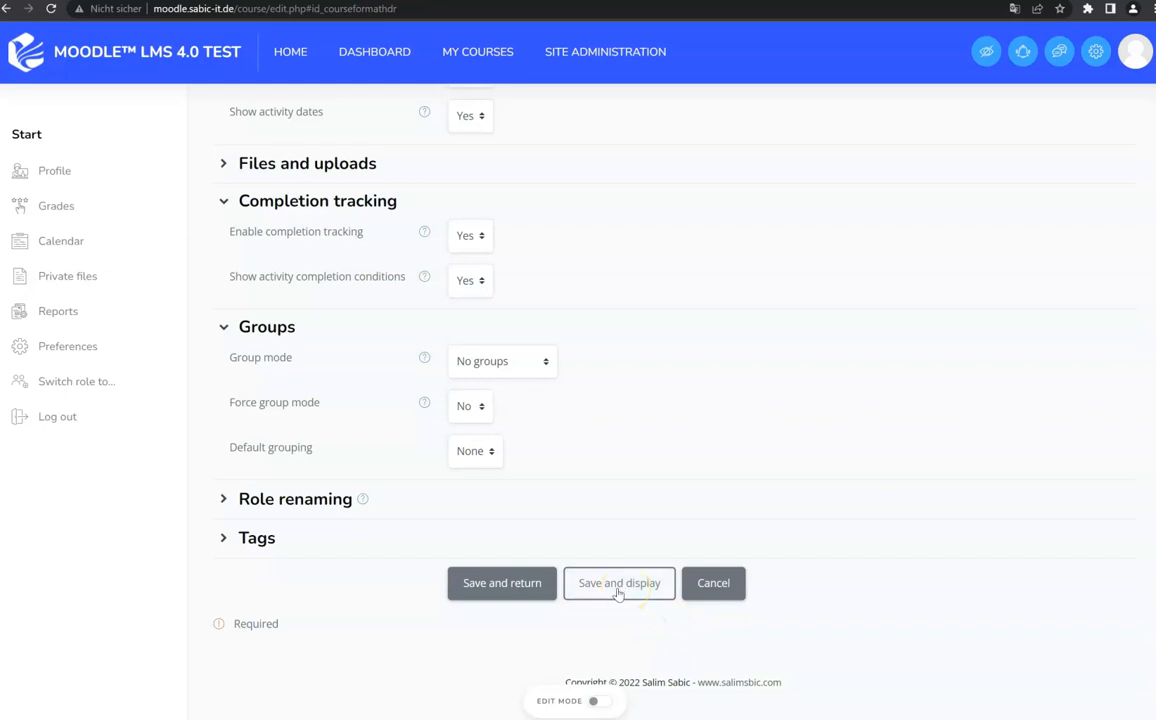
click(617, 590)
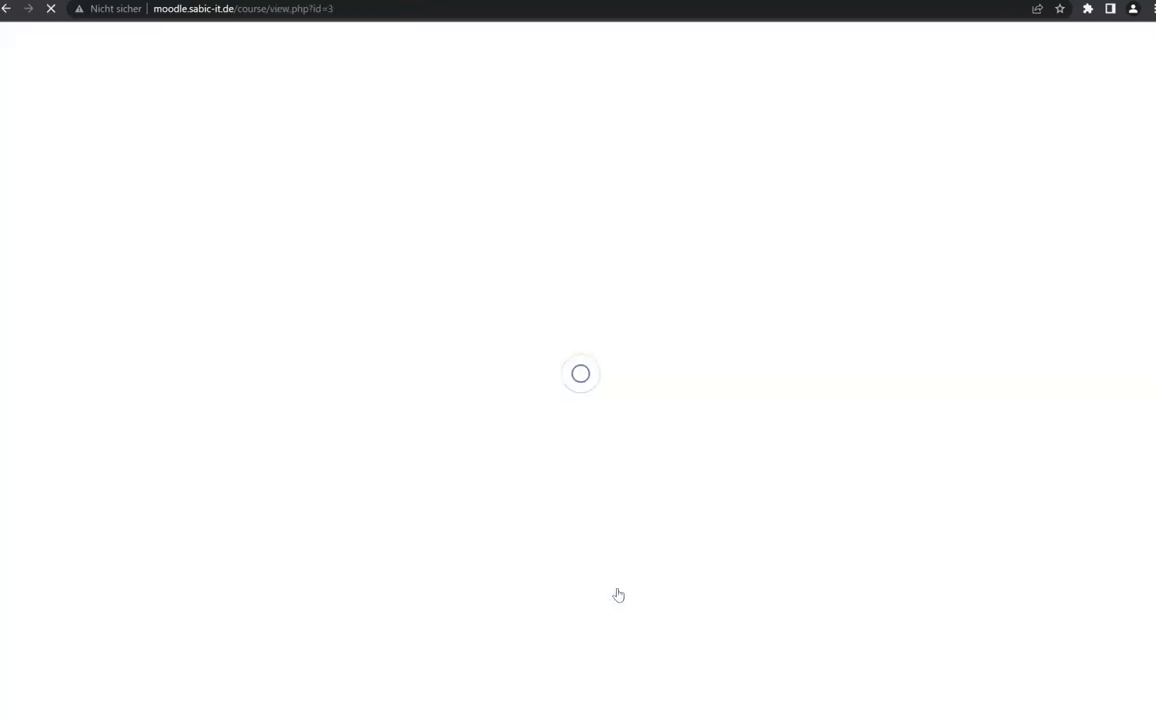
Examine the new course page, including the General section with its announcements forum and the weekly sections.
scroll(604, 579, down, 5)
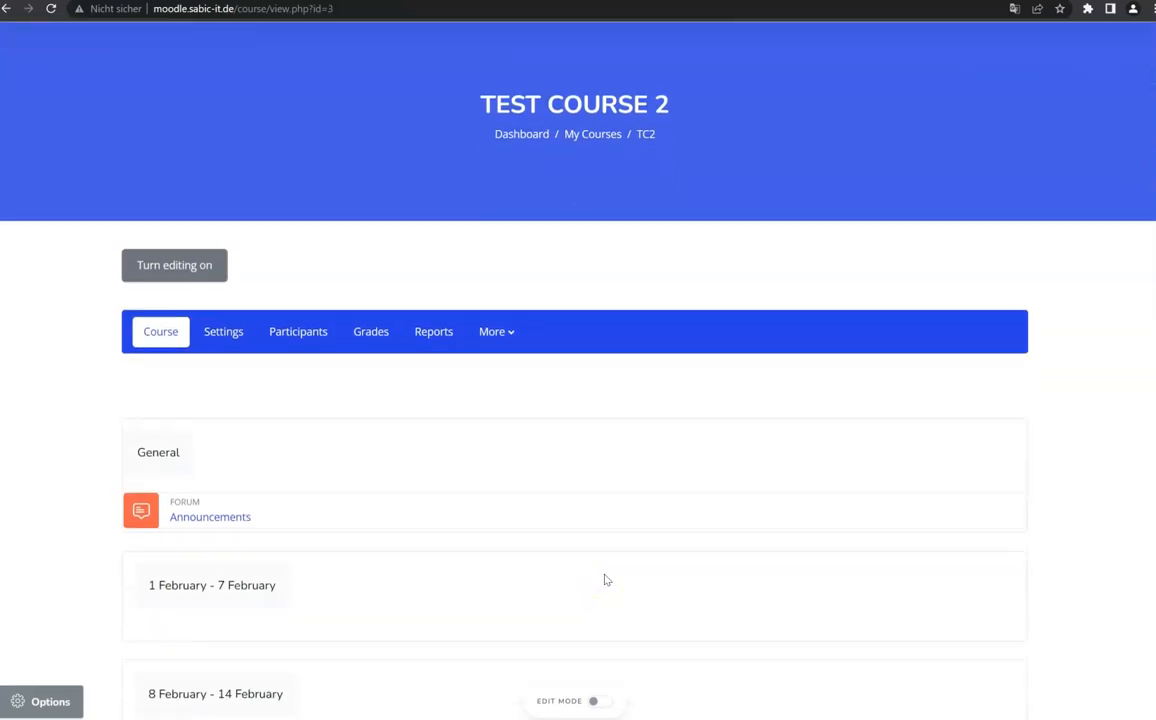
scroll(605, 580, down, 5)
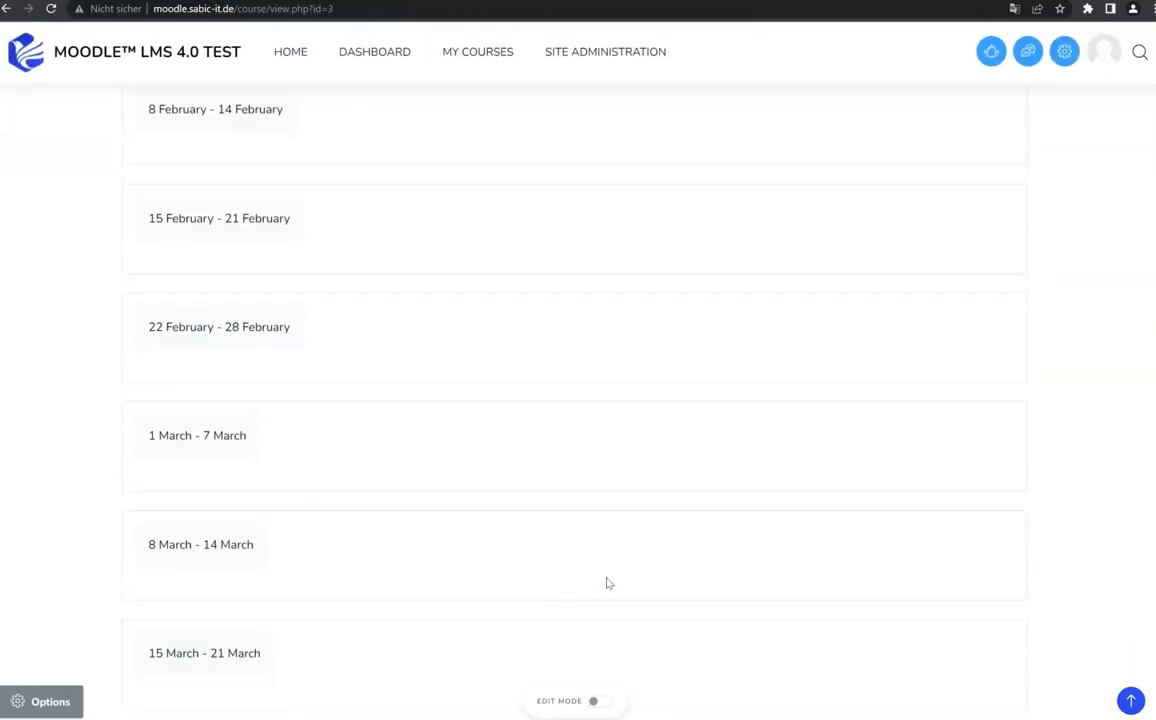
scroll(605, 580, up, 10)
click(428, 521)
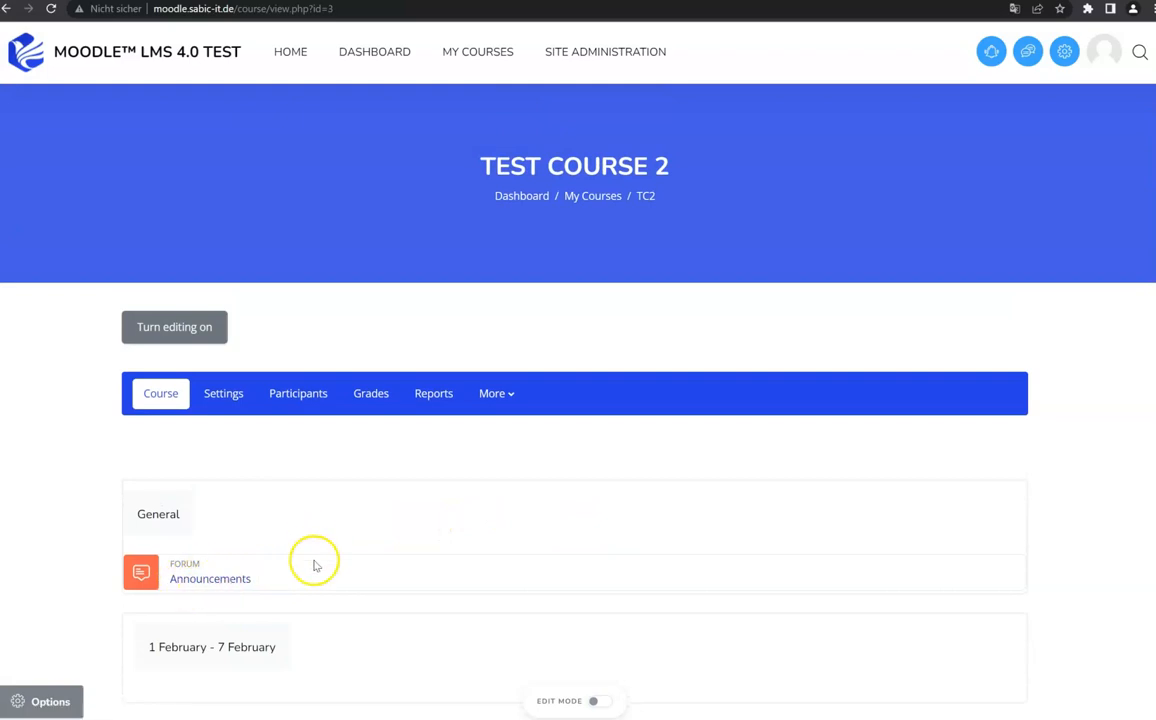
scroll(330, 545, up, 1)
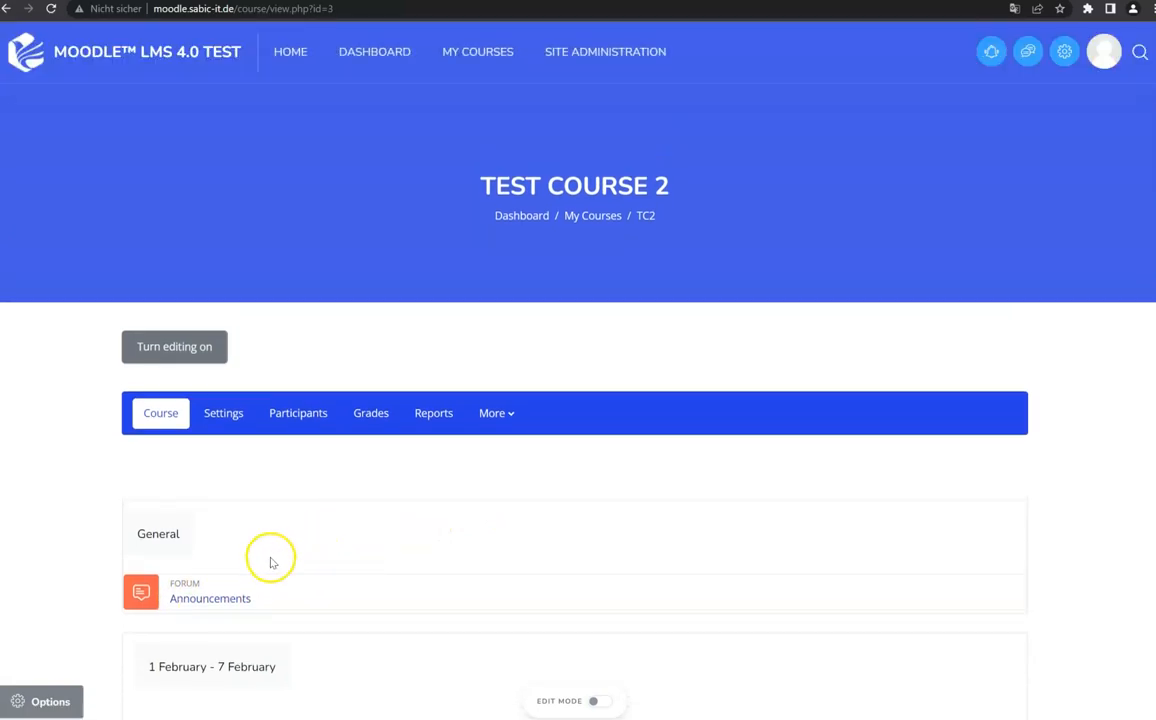
scroll(271, 560, down, 2)
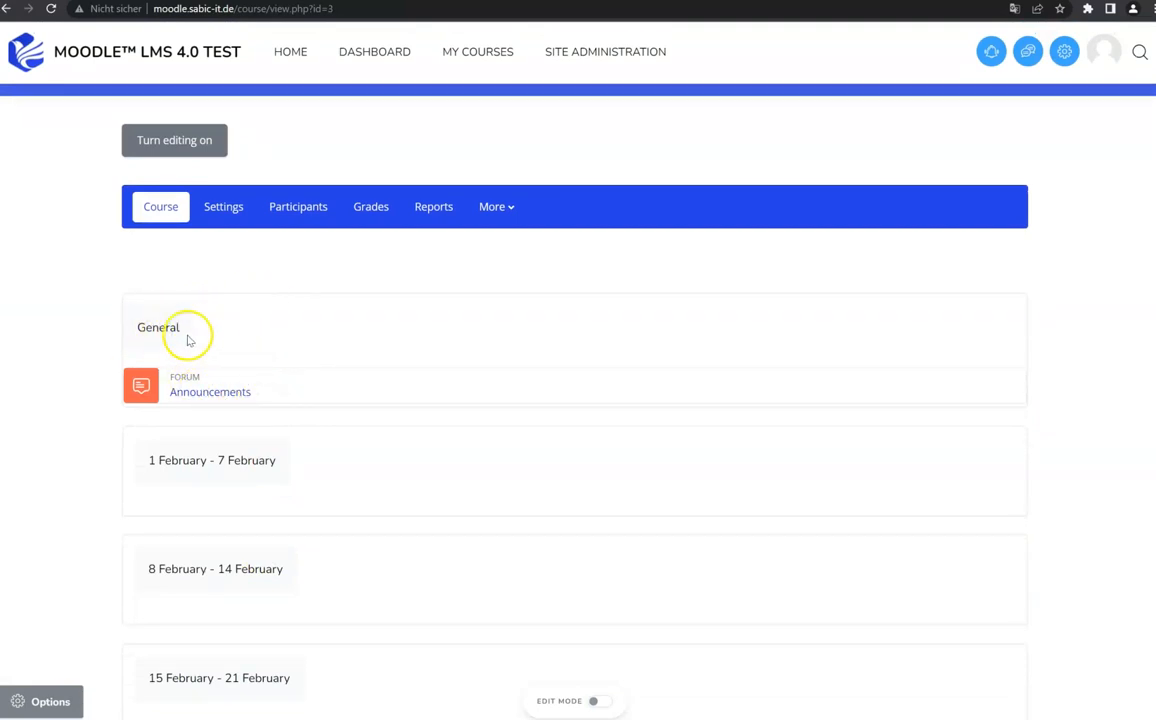
scroll(196, 330, down, 1)
scroll(200, 330, down, 7)
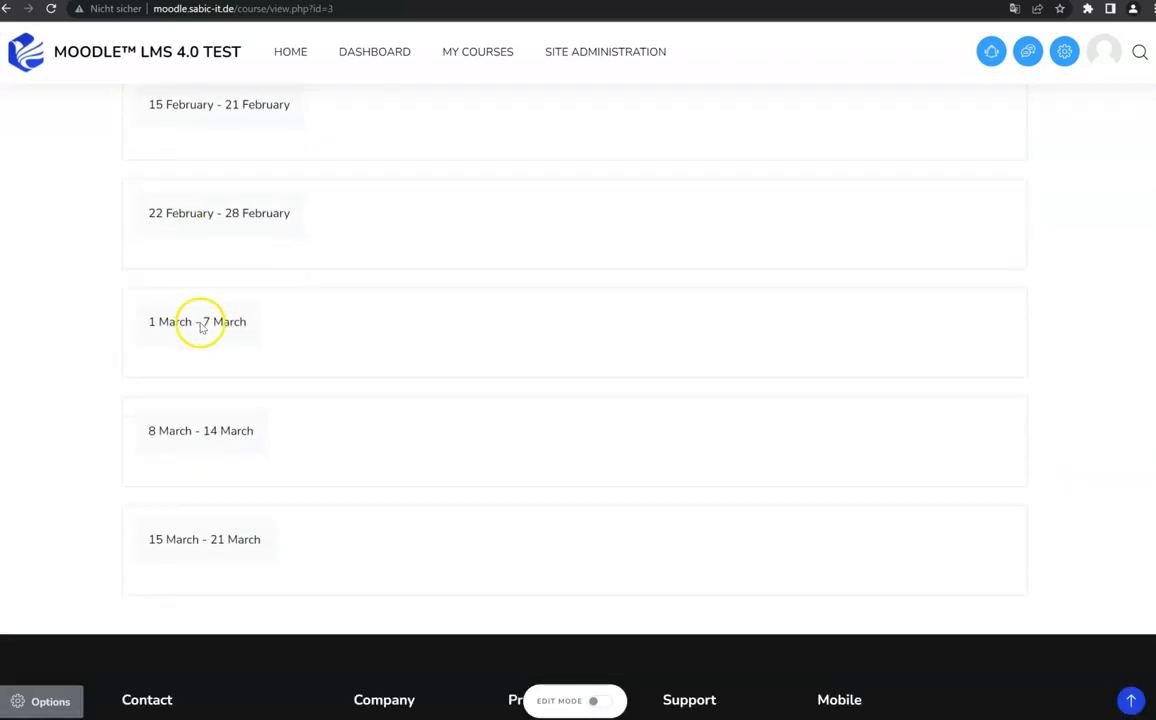
scroll(420, 340, up, 8)
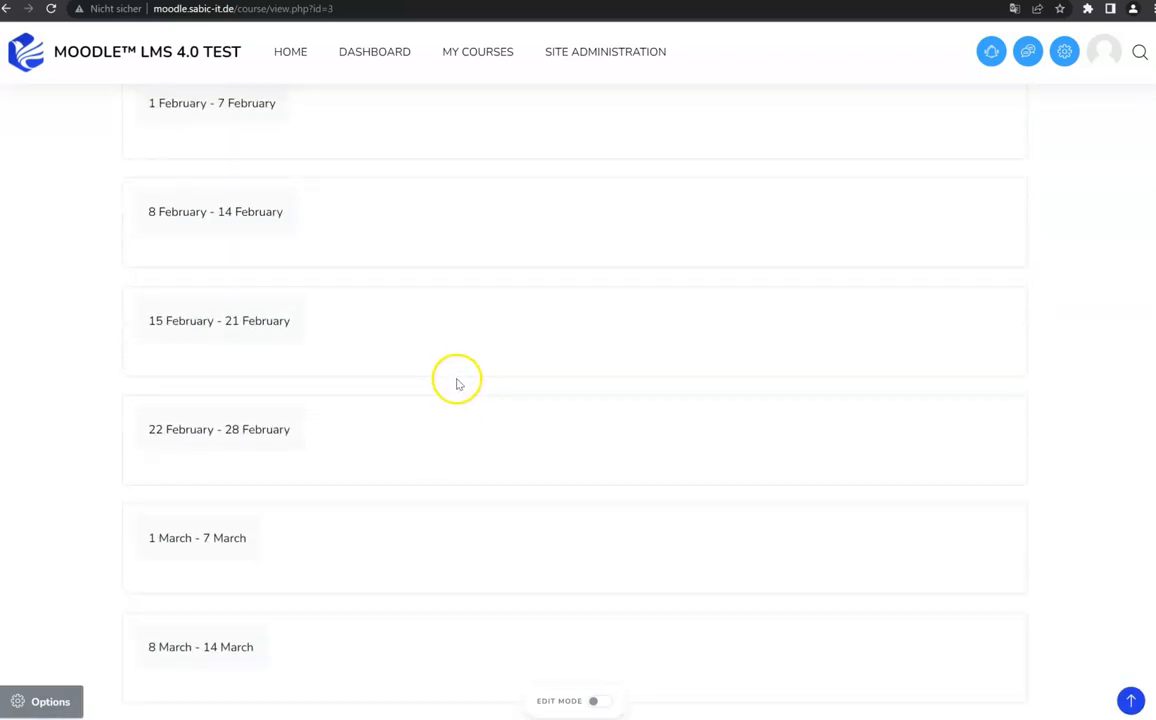